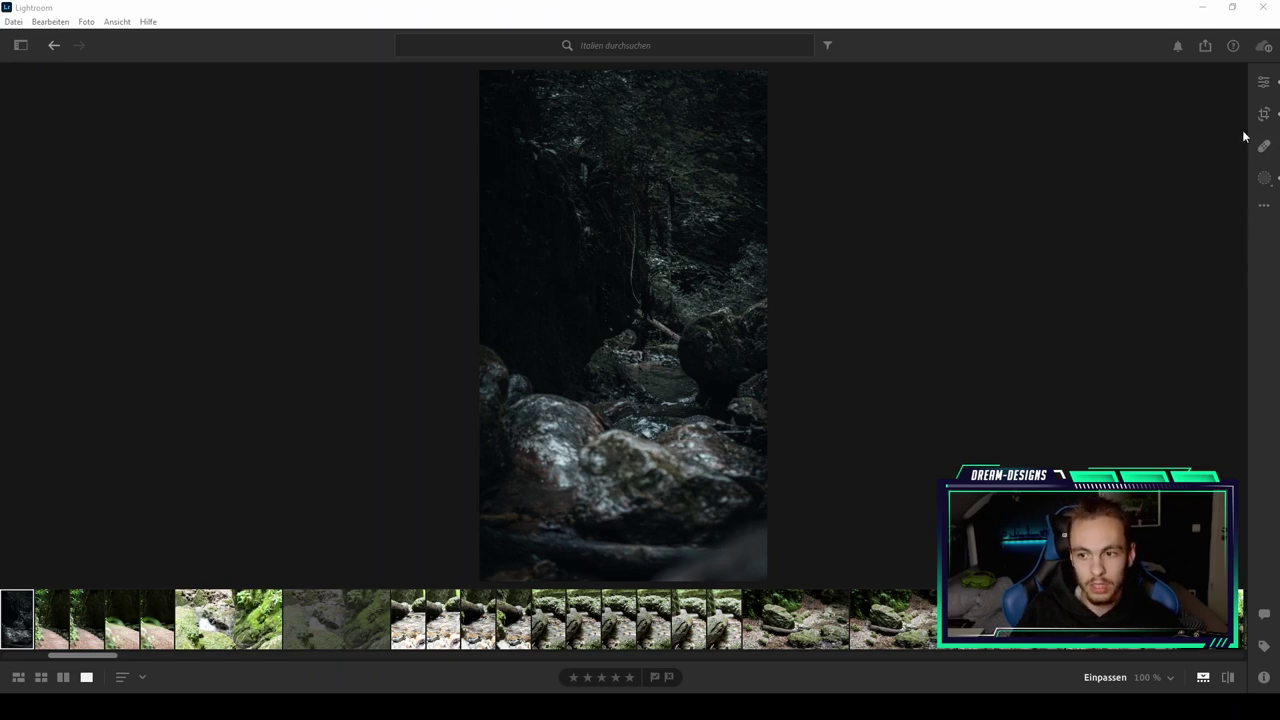
# Step: Show the Edit sliders and the Versions list with Dark & Moody and Original, toggling before/after
pyautogui.click(1264, 81)
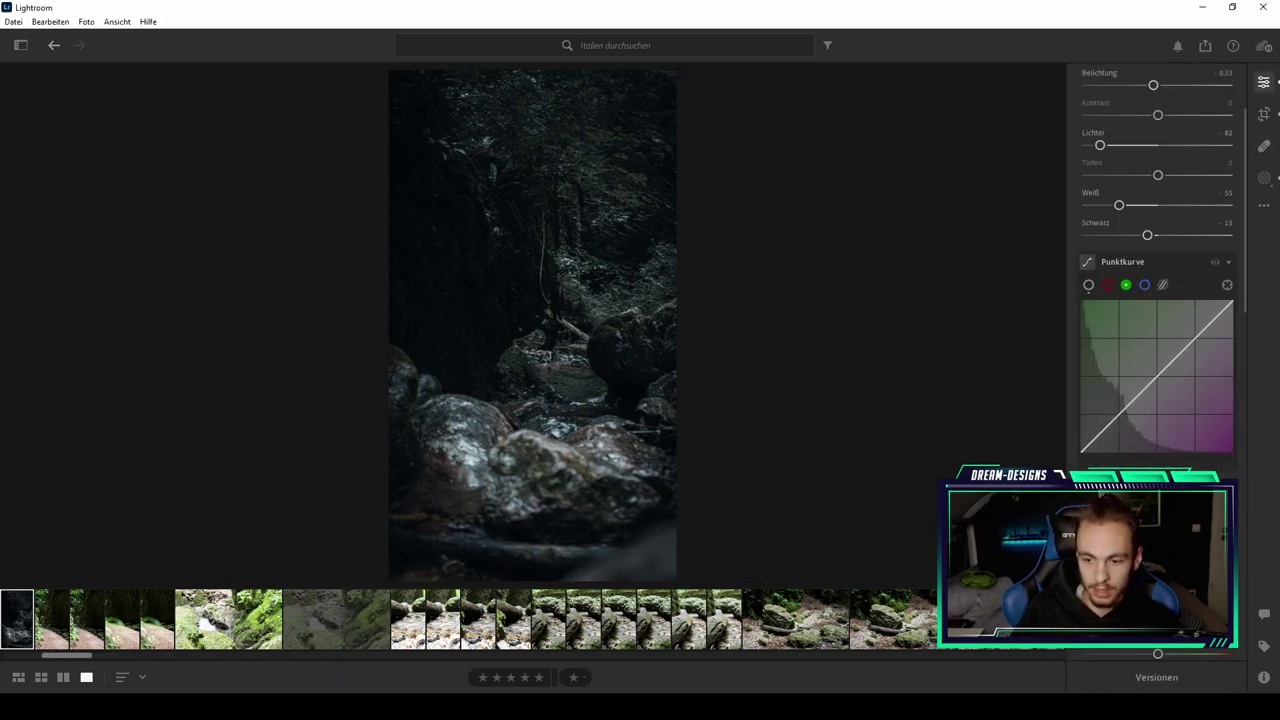
pyautogui.click(1156, 677)
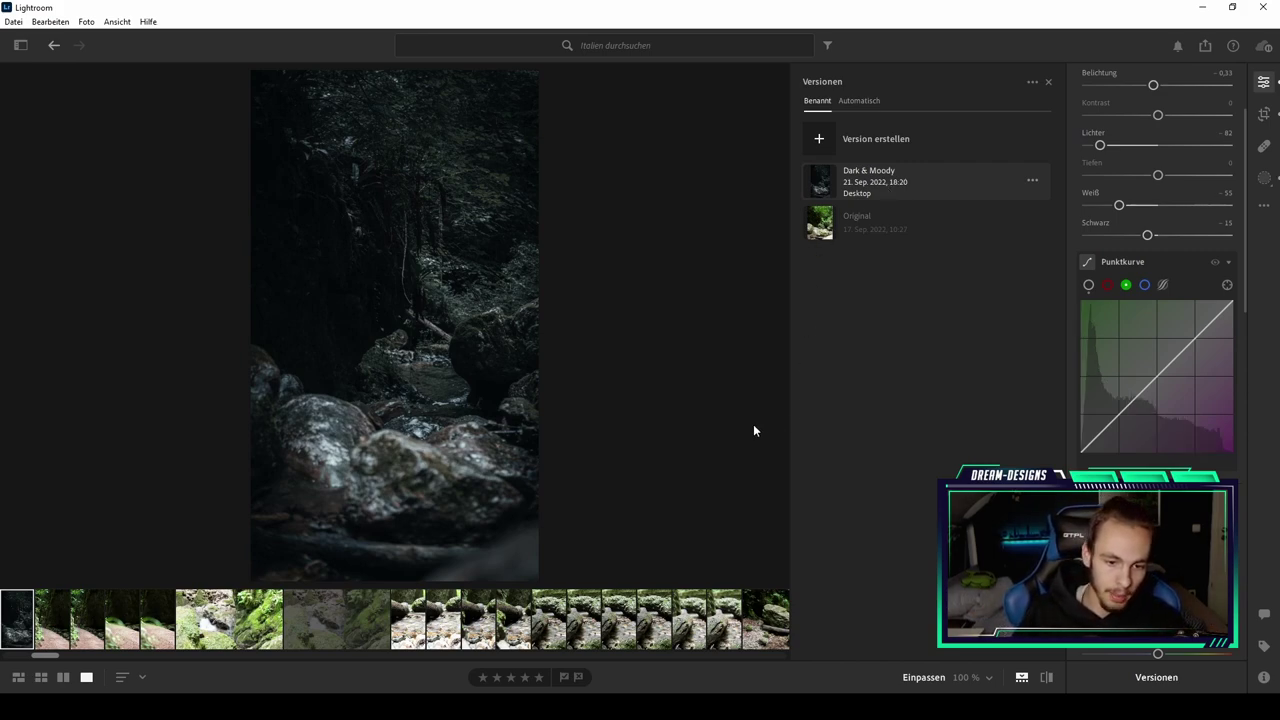
pyautogui.press('\\')
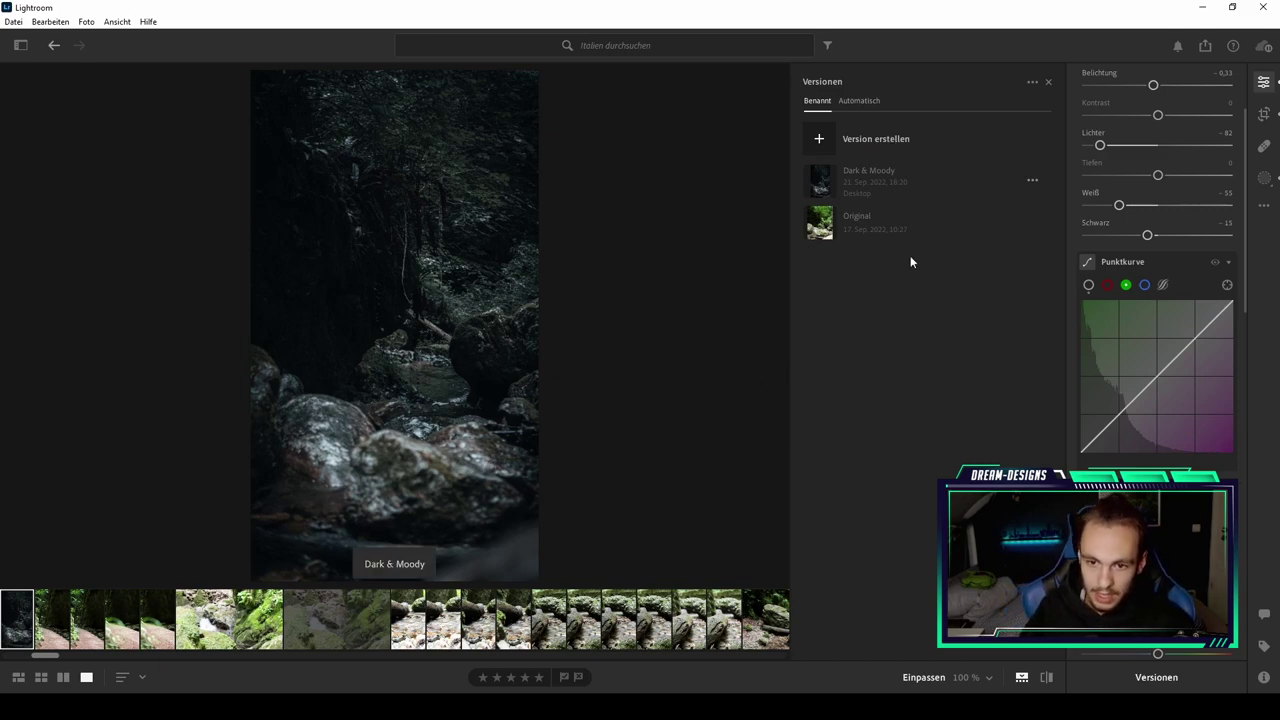
# Step: Revert the photo to its Original green version
pyautogui.click(887, 224)
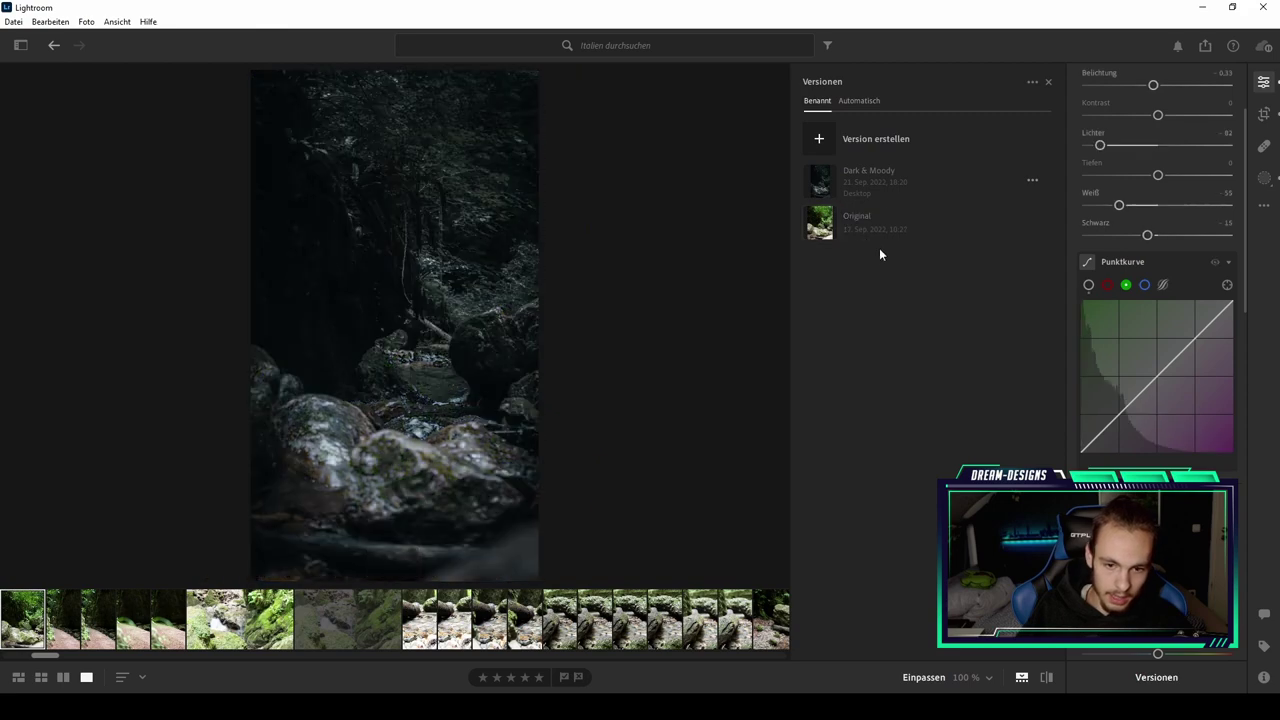
pyautogui.click(882, 213)
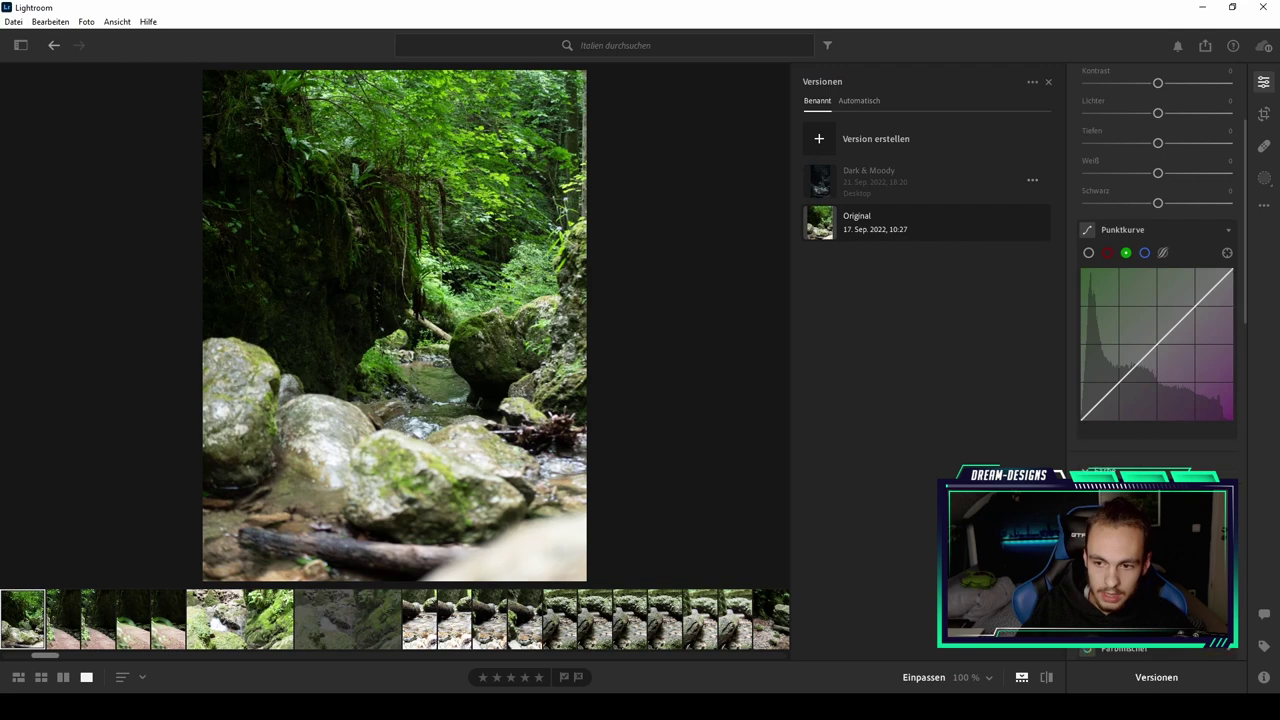
pyautogui.scroll(-3, 1157, 300)
pyautogui.scroll(-2, 1157, 300)
pyautogui.scroll(-2, 1154, 391)
pyautogui.scroll(-1, 1154, 391)
# Step: Set the colour mixer to Saturation and drag every colour slider to -100
pyautogui.click(1130, 188)
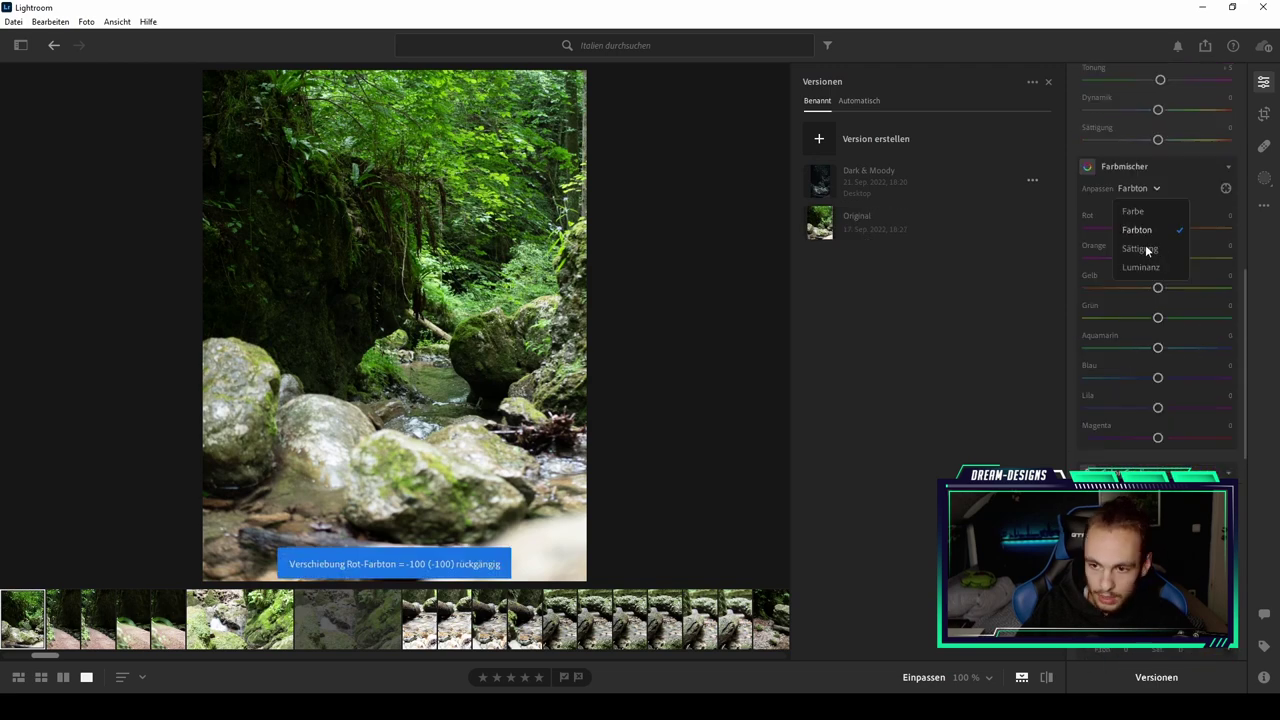
pyautogui.click(1140, 246)
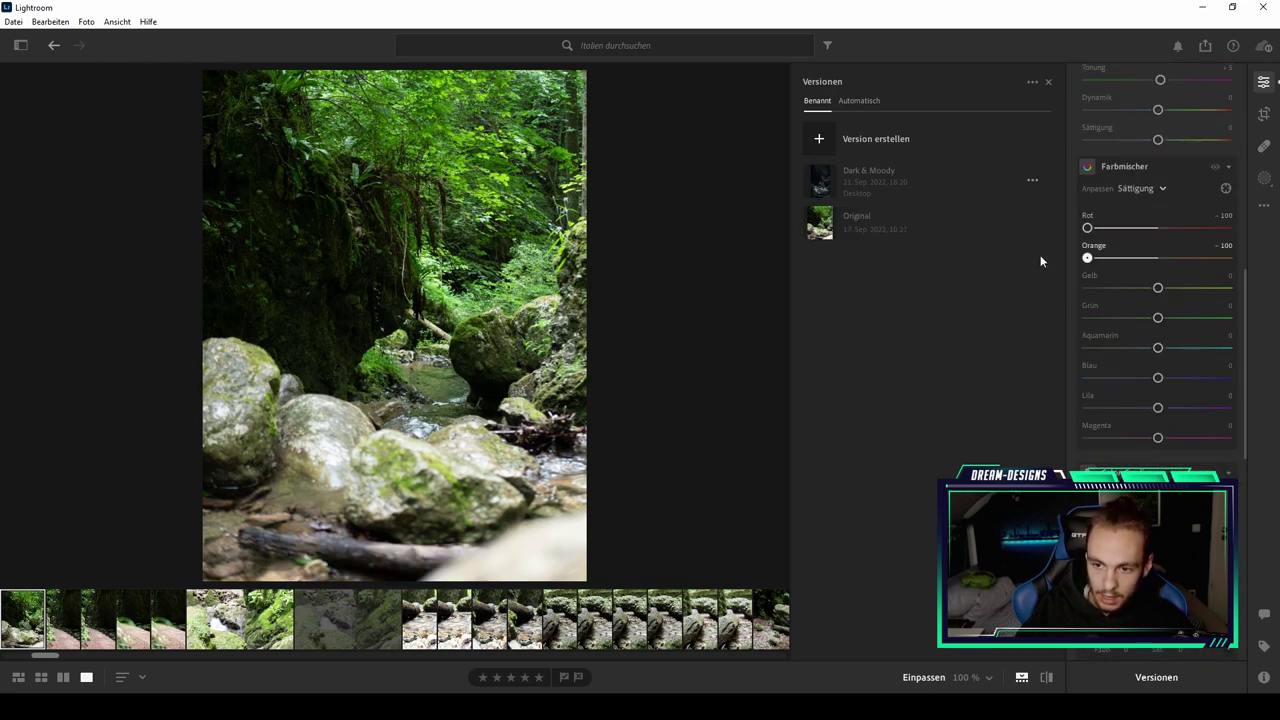
pyautogui.moveTo(1106, 286)
pyautogui.mouseDown()
pyautogui.moveTo(1082, 287)
pyautogui.moveTo(1080, 318)
pyautogui.moveTo(1051, 348)
pyautogui.mouseUp()
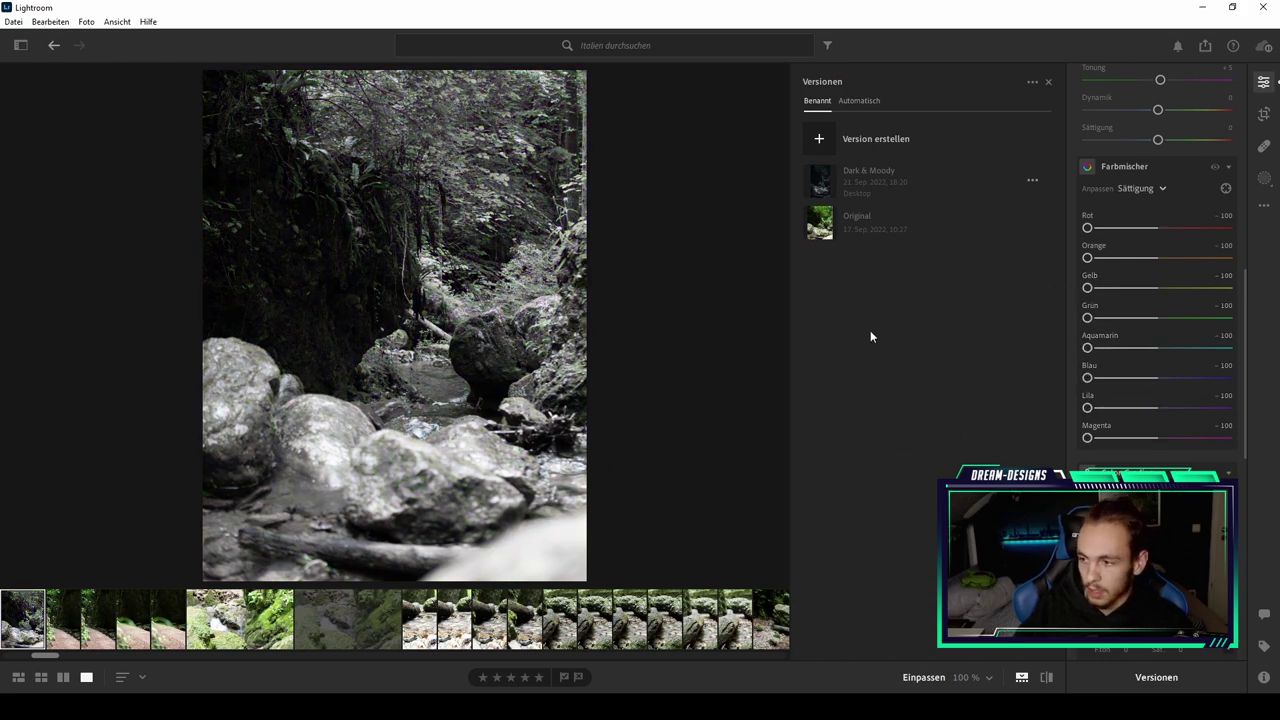
pyautogui.scroll(3, 1120, 327)
pyautogui.scroll(3, 1118, 330)
pyautogui.scroll(3, 1118, 330)
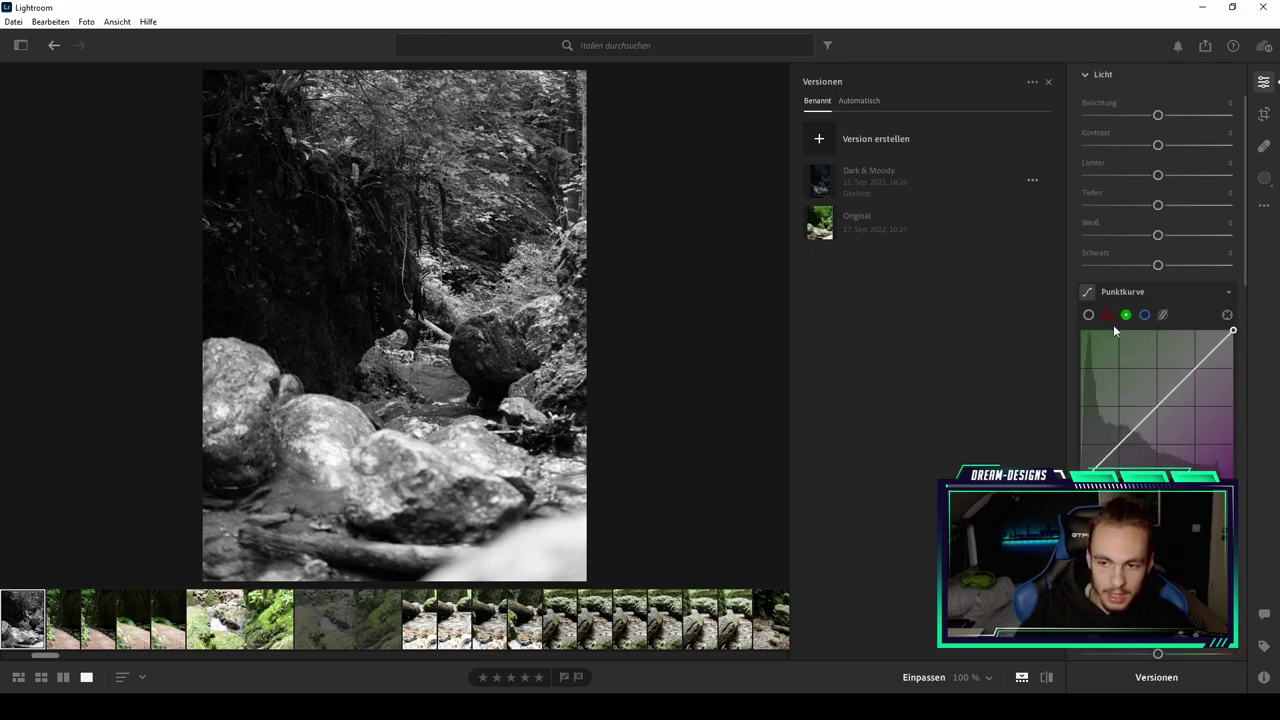
pyautogui.scroll(2, 1115, 330)
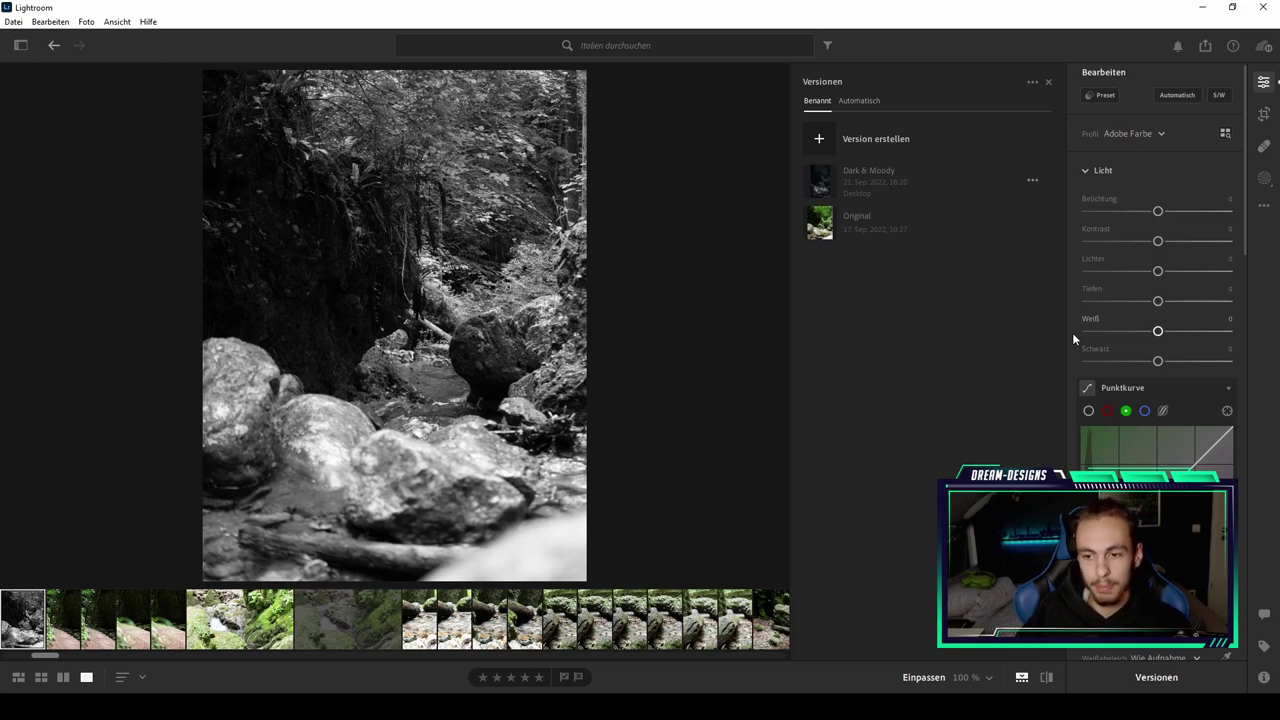
# Step: Lower exposure to -1.75 and shape the RGB tone curve with lifted blacks and lowered whites
pyautogui.moveTo(1158, 213); pyautogui.dragTo(1133, 213)
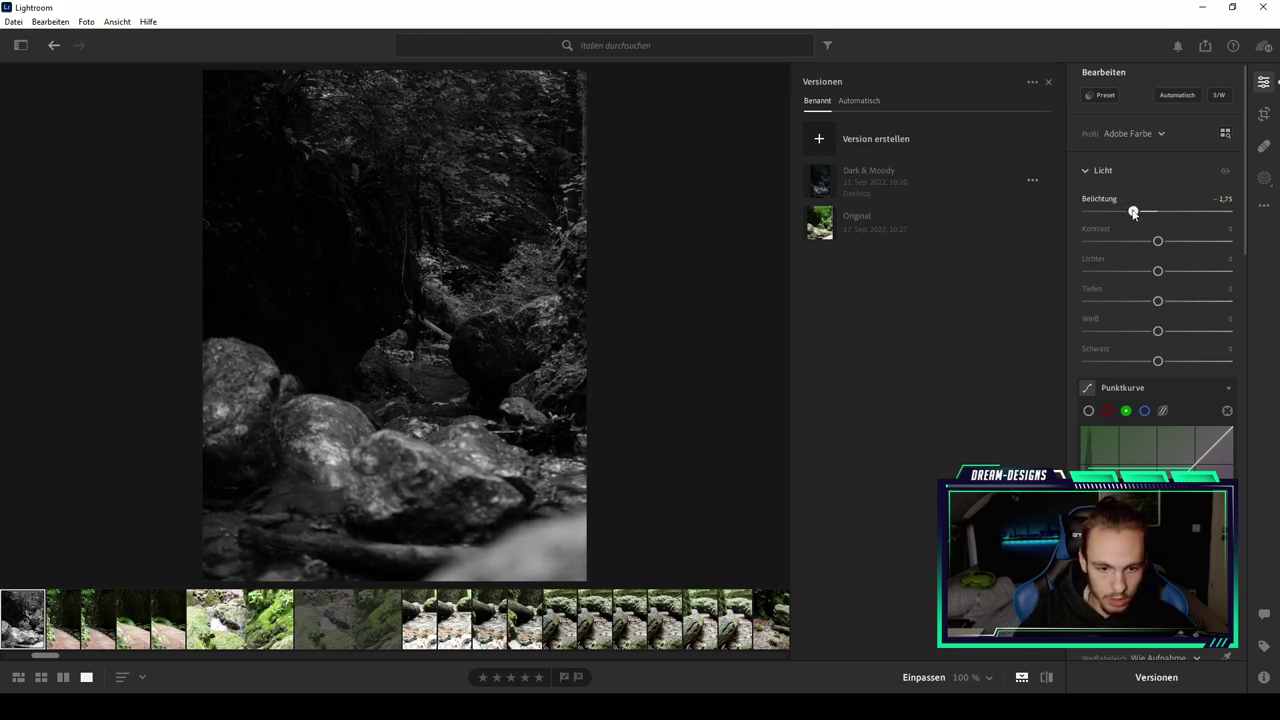
pyautogui.click(1088, 410)
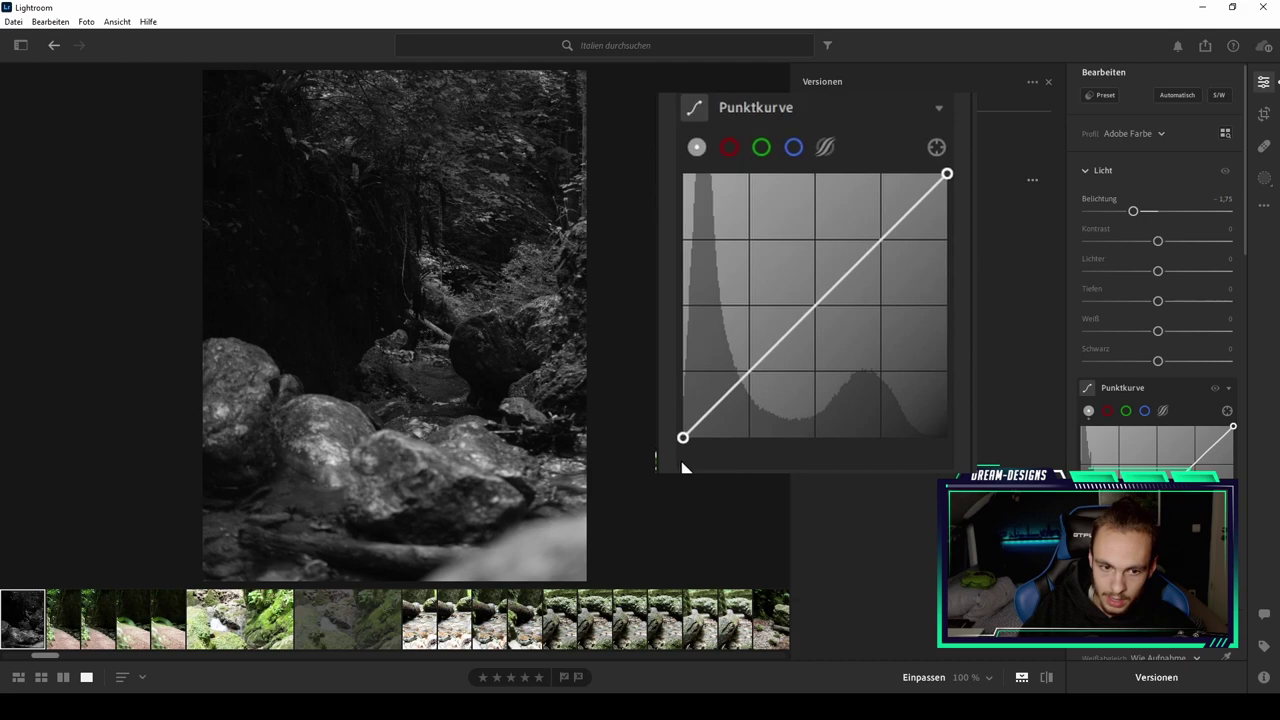
pyautogui.moveTo(682, 439); pyautogui.dragTo(681, 429)
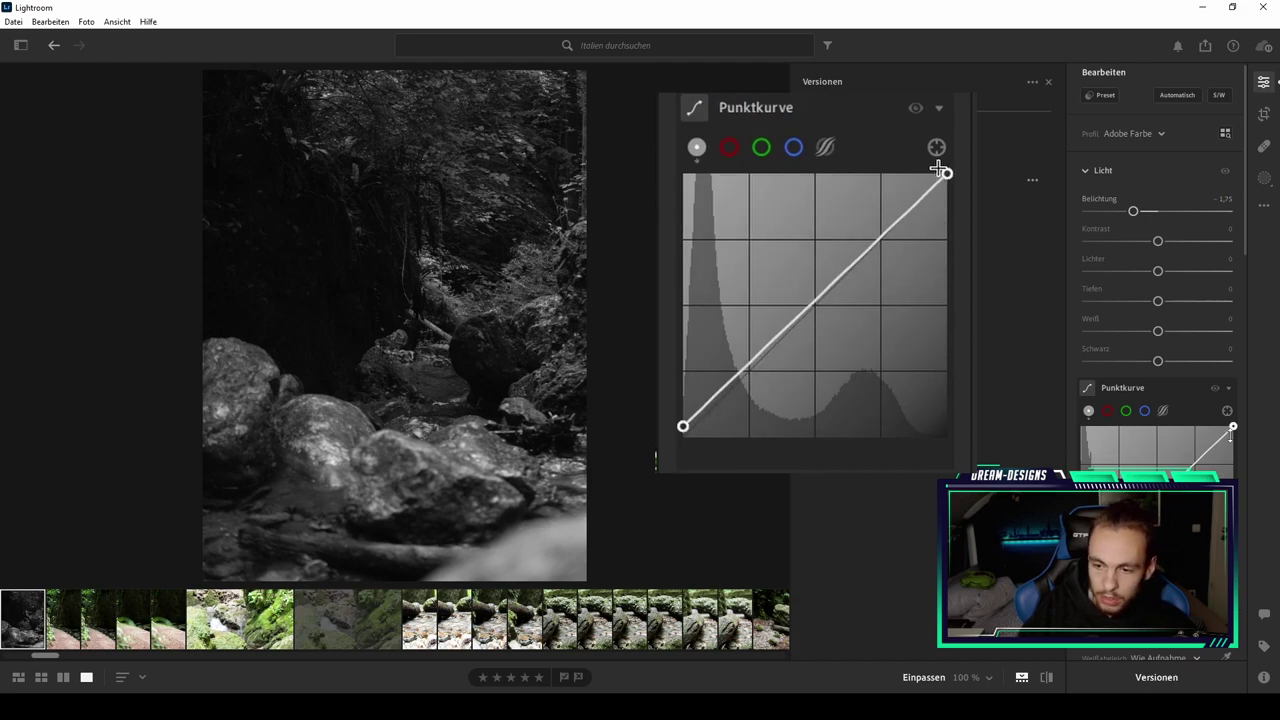
pyautogui.moveTo(946, 175); pyautogui.dragTo(948, 184)
pyautogui.moveTo(1233, 427); pyautogui.dragTo(1233, 433)
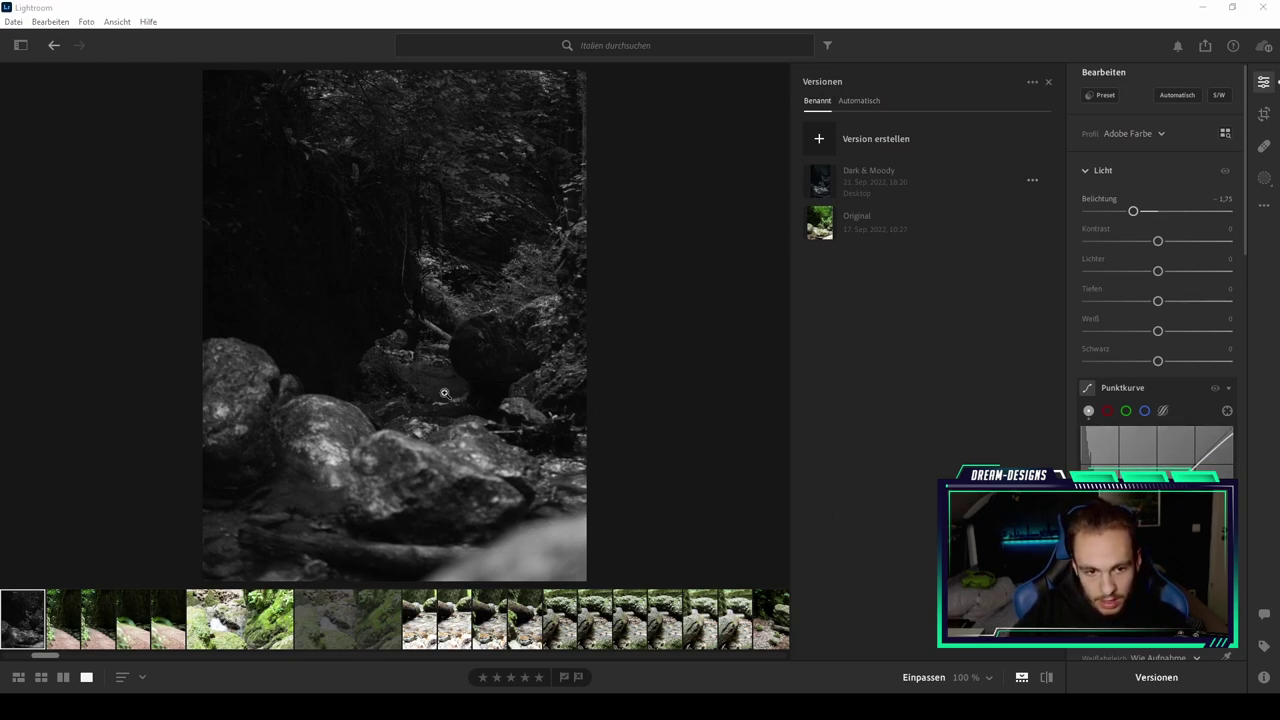
pyautogui.moveTo(1155, 447)
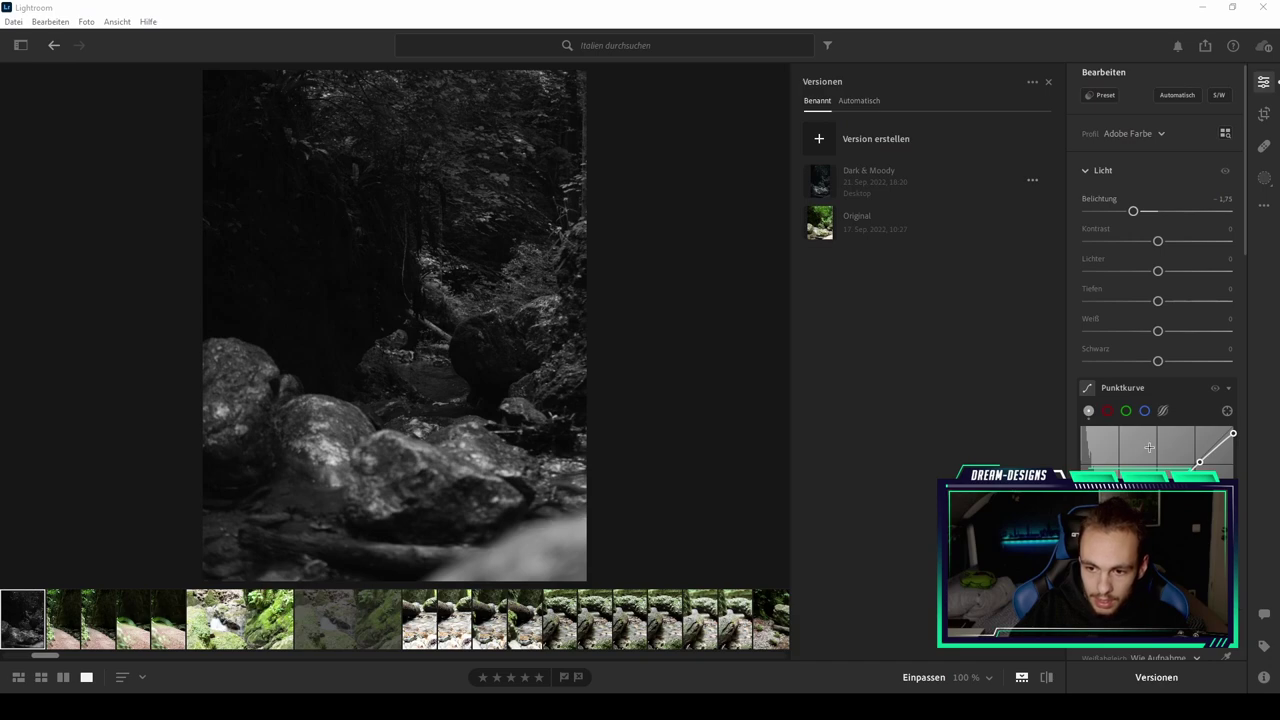
# Step: Set colour-mixer saturation to red +37, orange +53, yellow -20 and green -82
pyautogui.scroll(-3, 1145, 448)
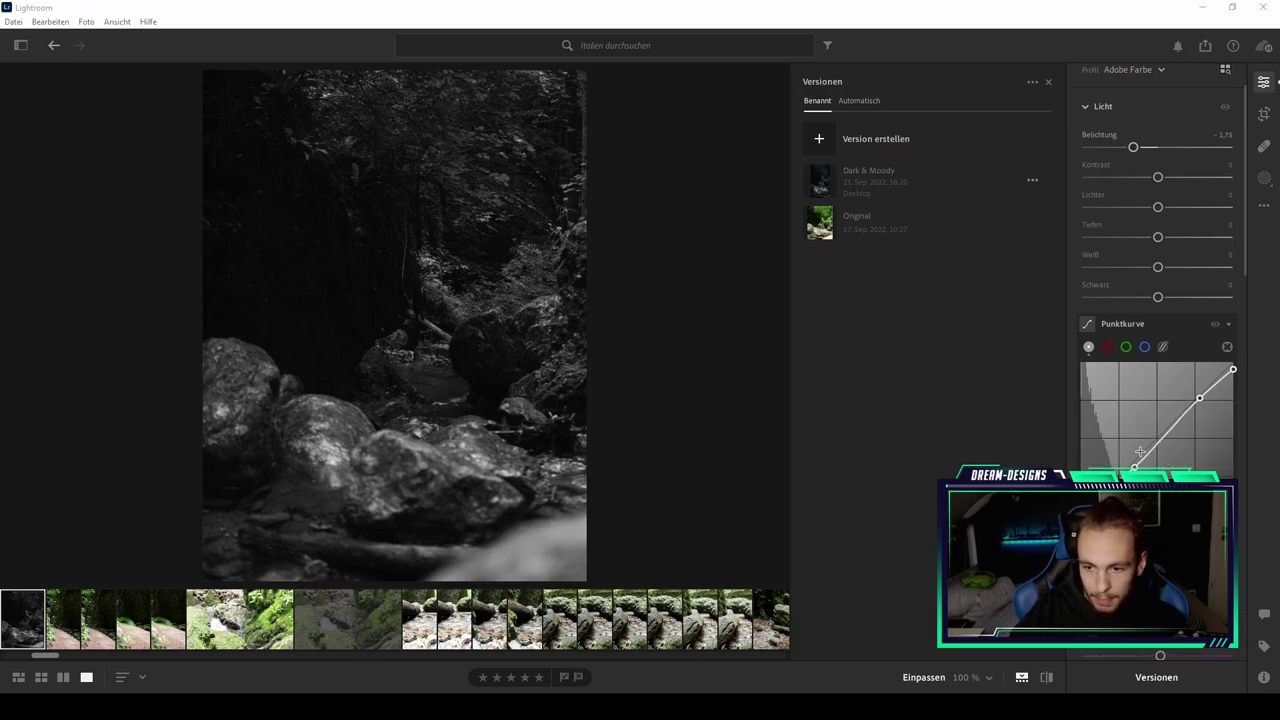
pyautogui.scroll(-3, 1141, 458)
pyautogui.scroll(-3, 1138, 453)
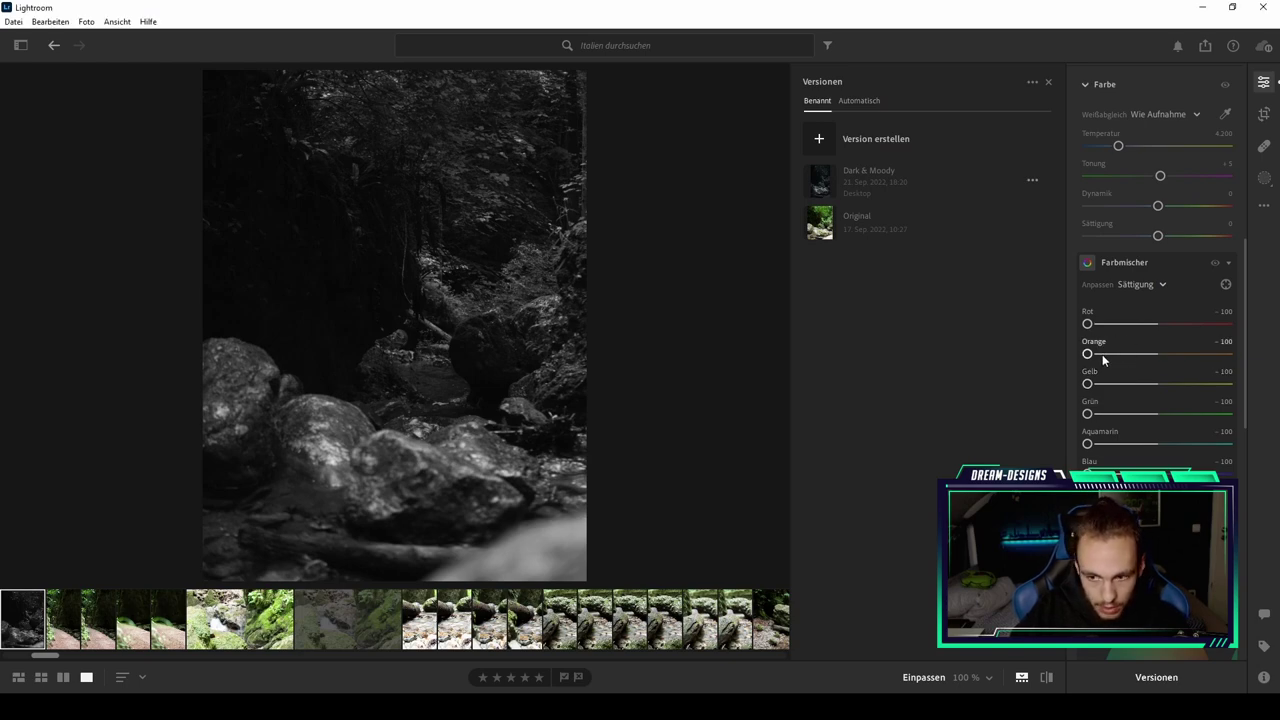
pyautogui.moveTo(1100, 354); pyautogui.dragTo(1188, 357)
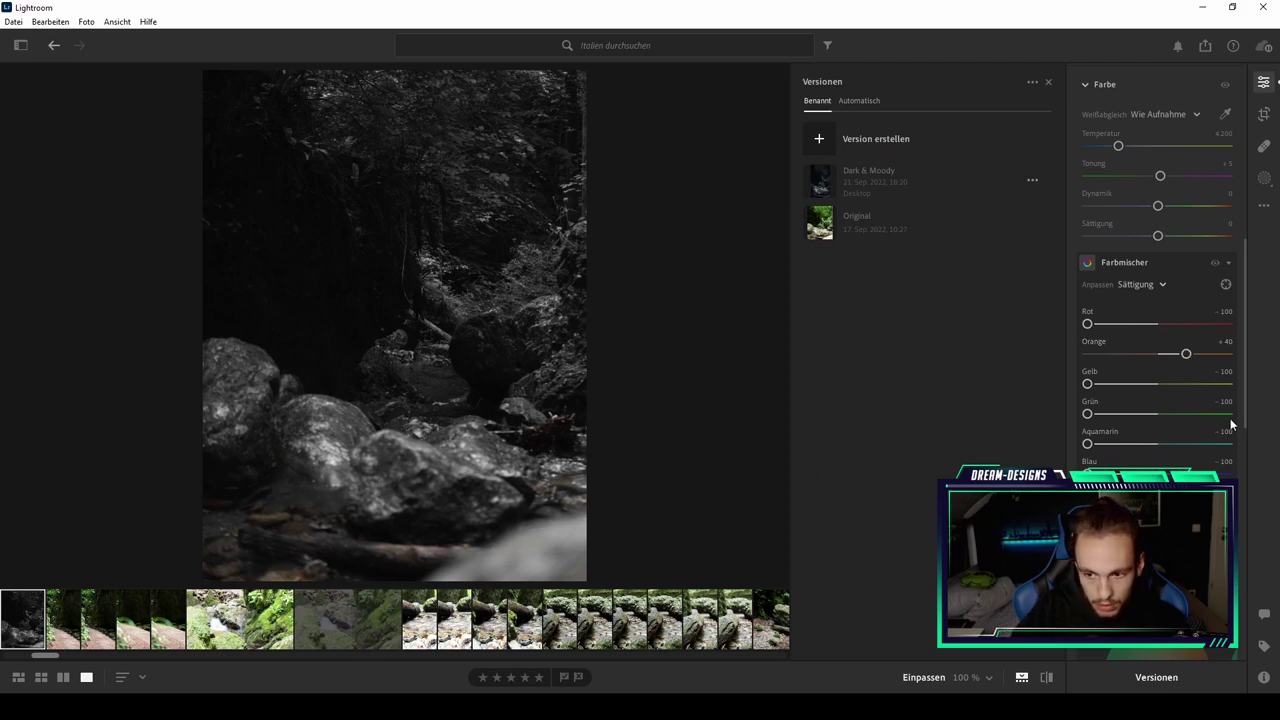
pyautogui.moveTo(1186, 357); pyautogui.dragTo(1195, 357)
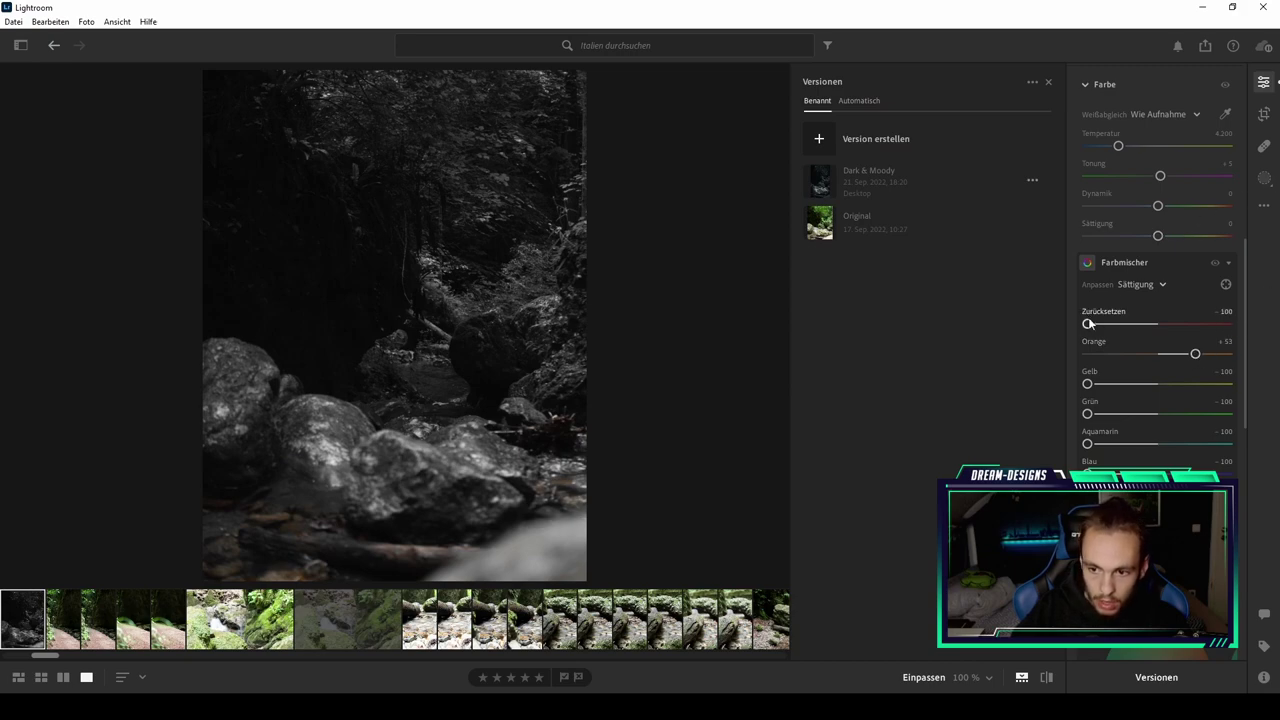
pyautogui.moveTo(1087, 324)
pyautogui.mouseDown()
pyautogui.moveTo(1163, 323)
pyautogui.moveTo(1046, 323)
pyautogui.moveTo(1223, 331)
pyautogui.moveTo(1057, 330)
pyautogui.mouseUp()
pyautogui.moveTo(1180, 325)
pyautogui.mouseDown()
pyautogui.moveTo(1086, 324)
pyautogui.moveTo(1185, 324)
pyautogui.mouseUp()
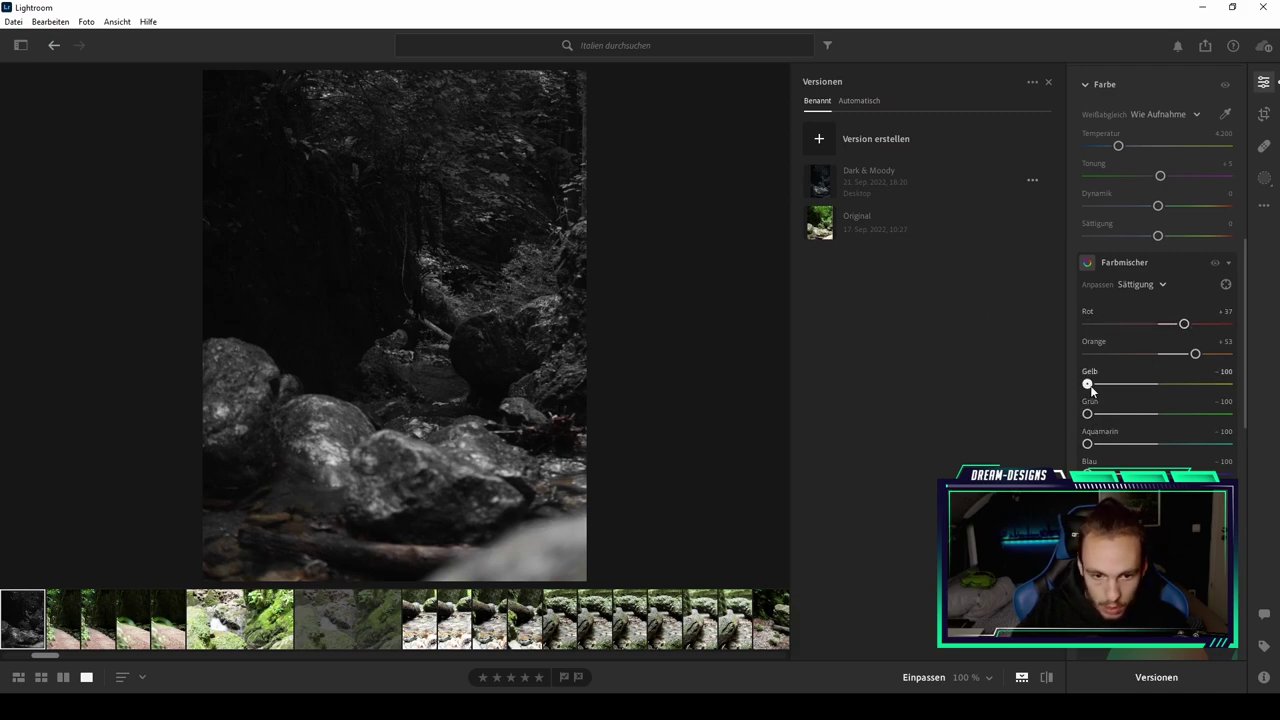
pyautogui.moveTo(1087, 384); pyautogui.dragTo(1137, 384)
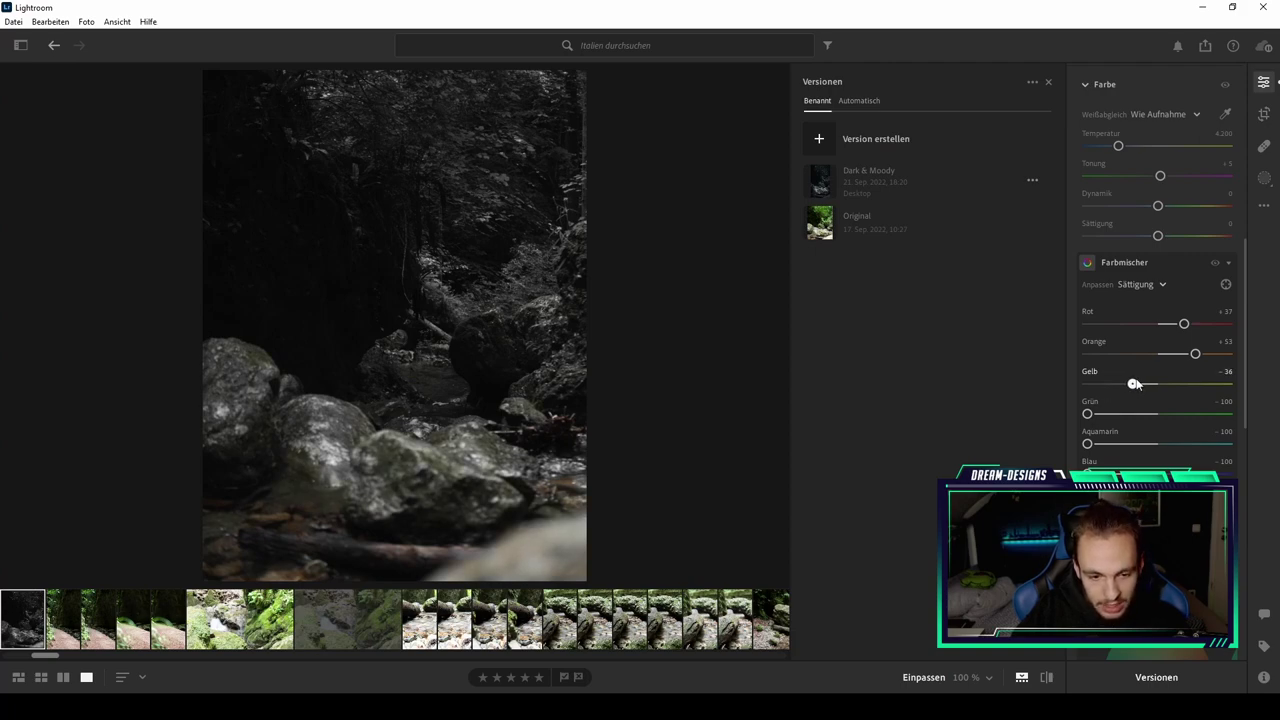
pyautogui.moveTo(1134, 384)
pyautogui.mouseDown()
pyautogui.moveTo(1230, 378)
pyautogui.moveTo(1157, 384)
pyautogui.mouseUp()
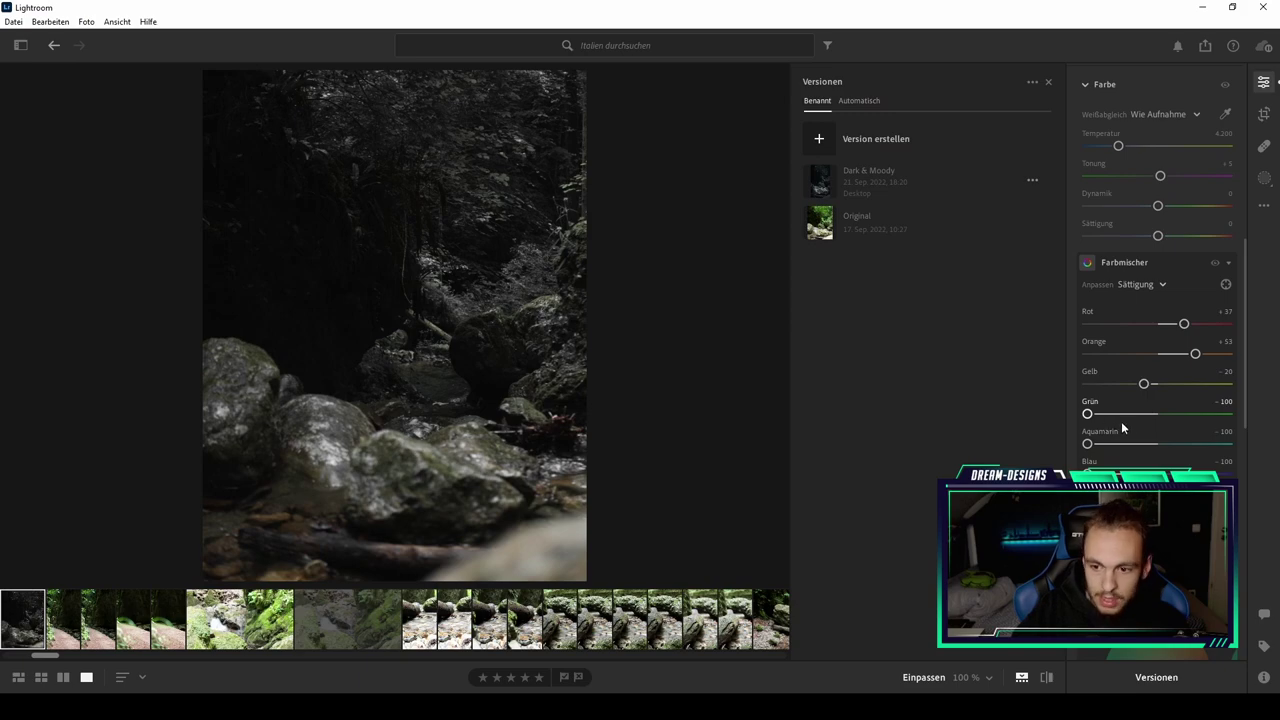
pyautogui.moveTo(1095, 414); pyautogui.dragTo(1105, 419)
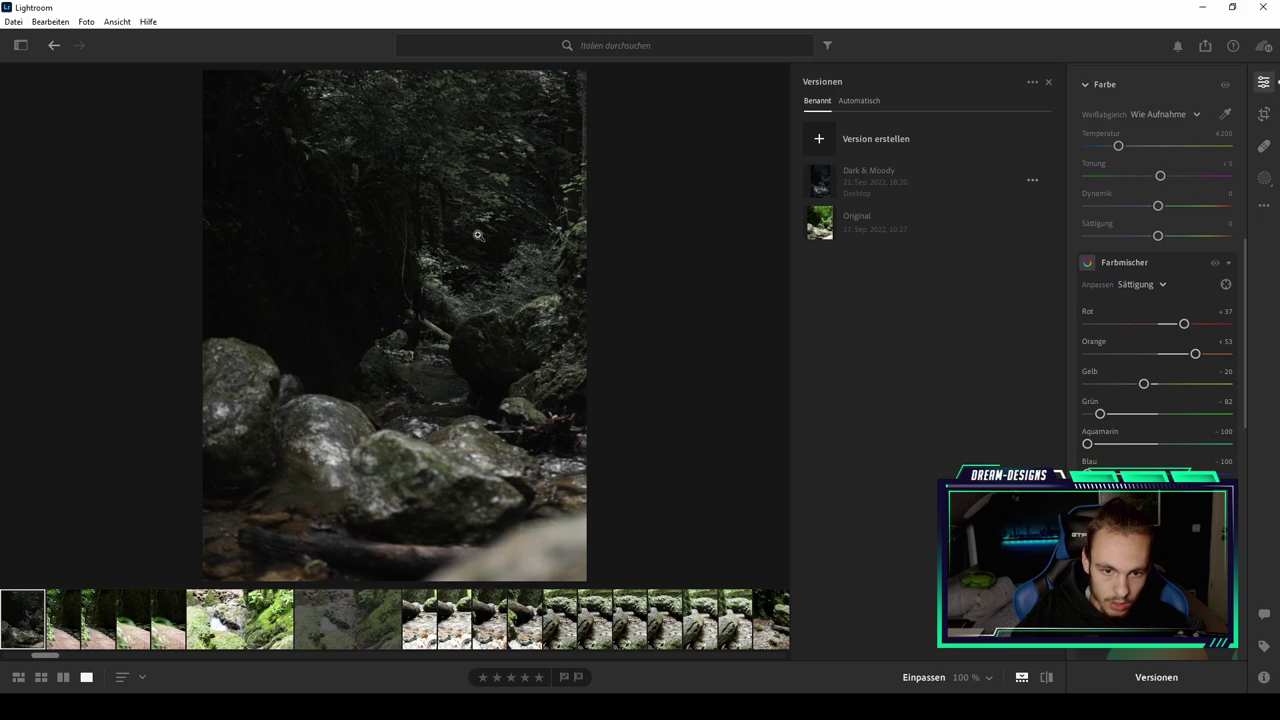
# Step: Shift the green hue to -100 and push the yellow hue toward orange
pyautogui.click(1159, 285)
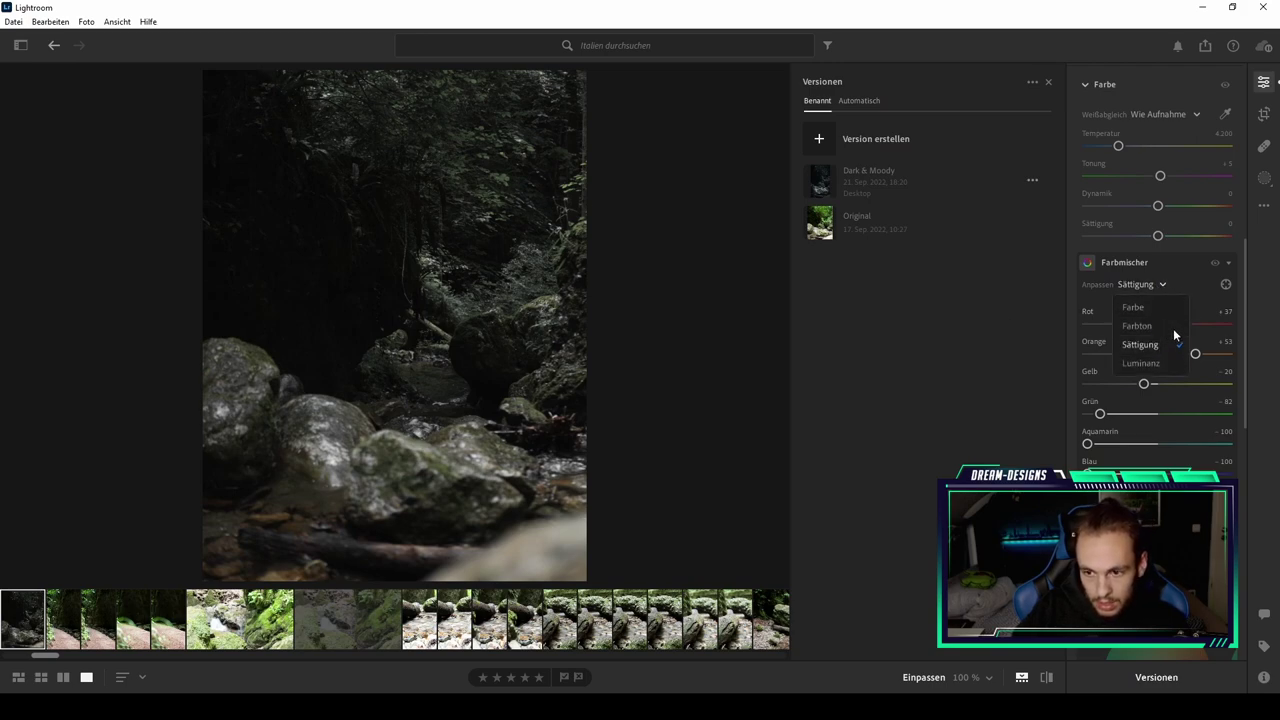
pyautogui.click(1138, 306)
pyautogui.moveTo(1147, 415); pyautogui.dragTo(979, 418)
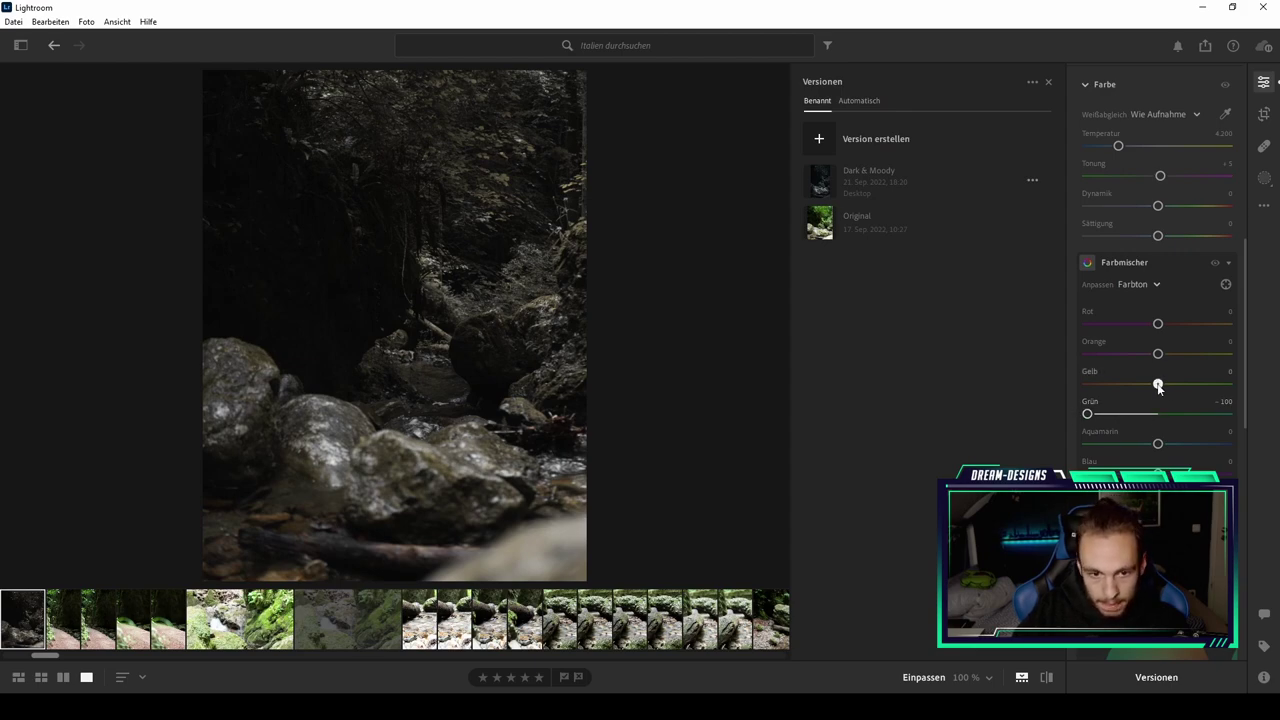
pyautogui.moveTo(1158, 384)
pyautogui.mouseDown()
pyautogui.moveTo(1131, 384)
pyautogui.moveTo(1238, 388)
pyautogui.moveTo(1108, 388)
pyautogui.mouseUp()
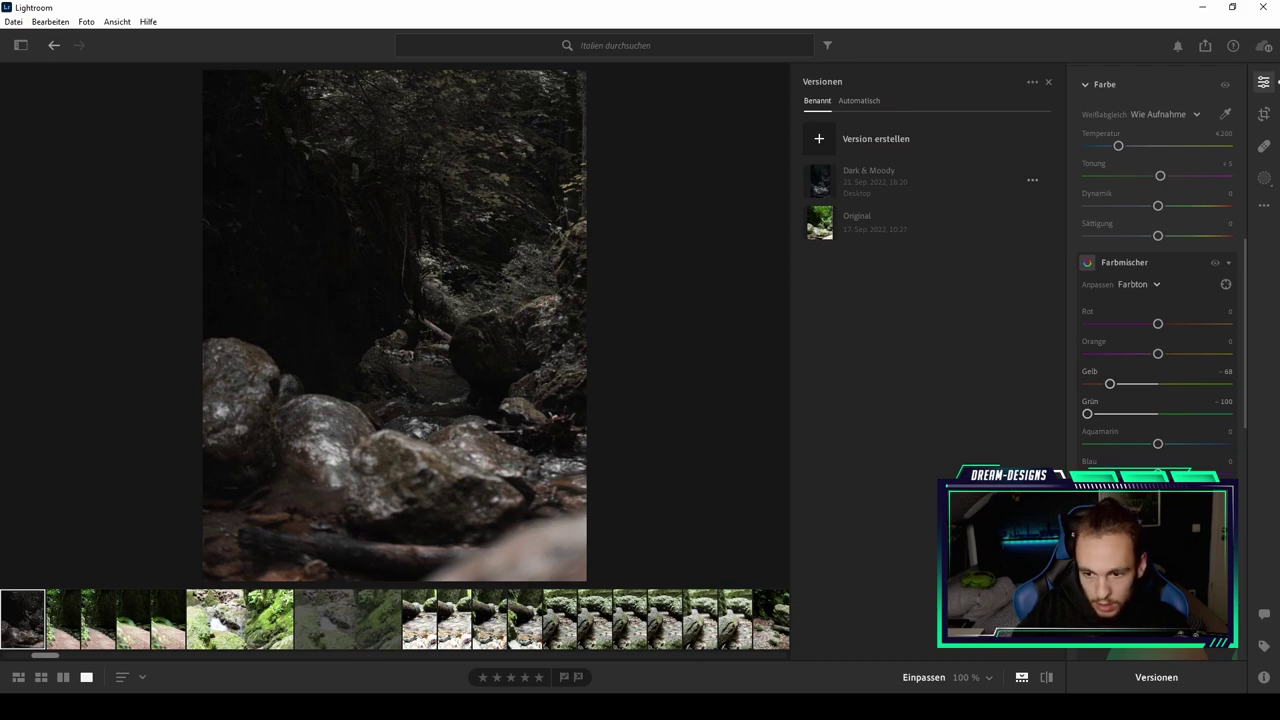
# Step: Lower green saturation to -86 and green luminance to about -55
pyautogui.click(1142, 286)
pyautogui.click(1140, 345)
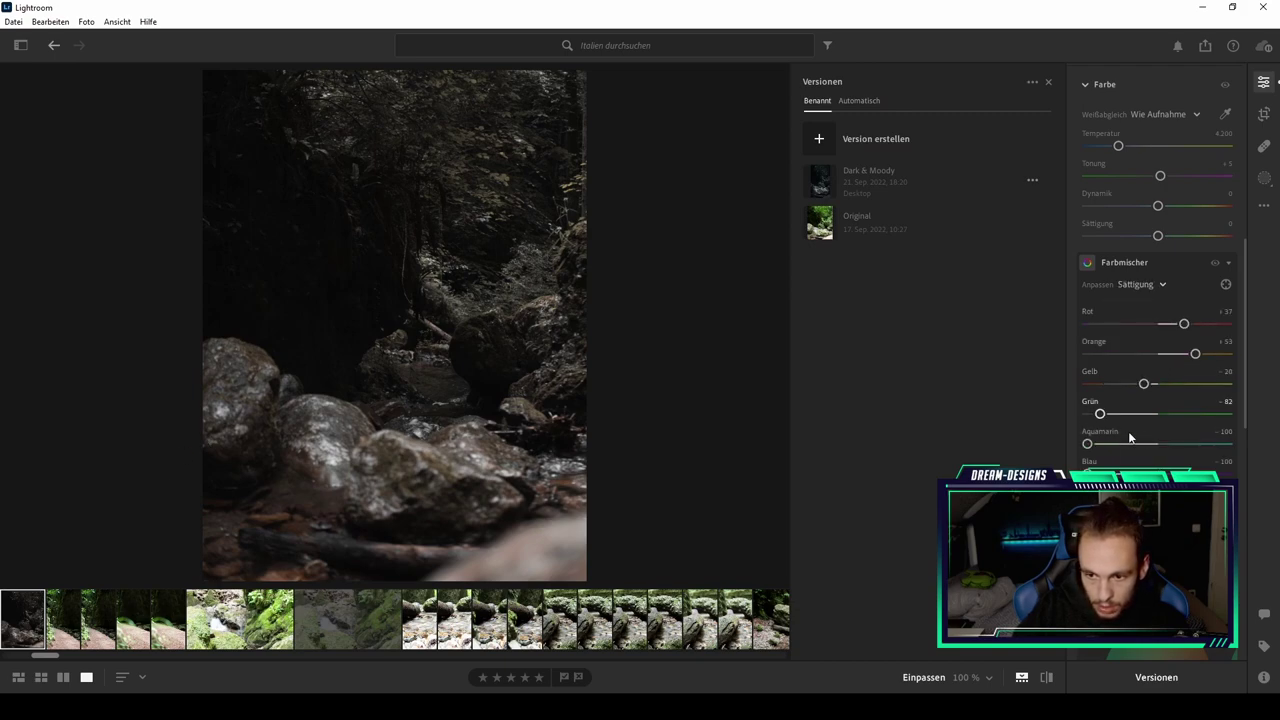
pyautogui.moveTo(1102, 414); pyautogui.dragTo(1098, 416)
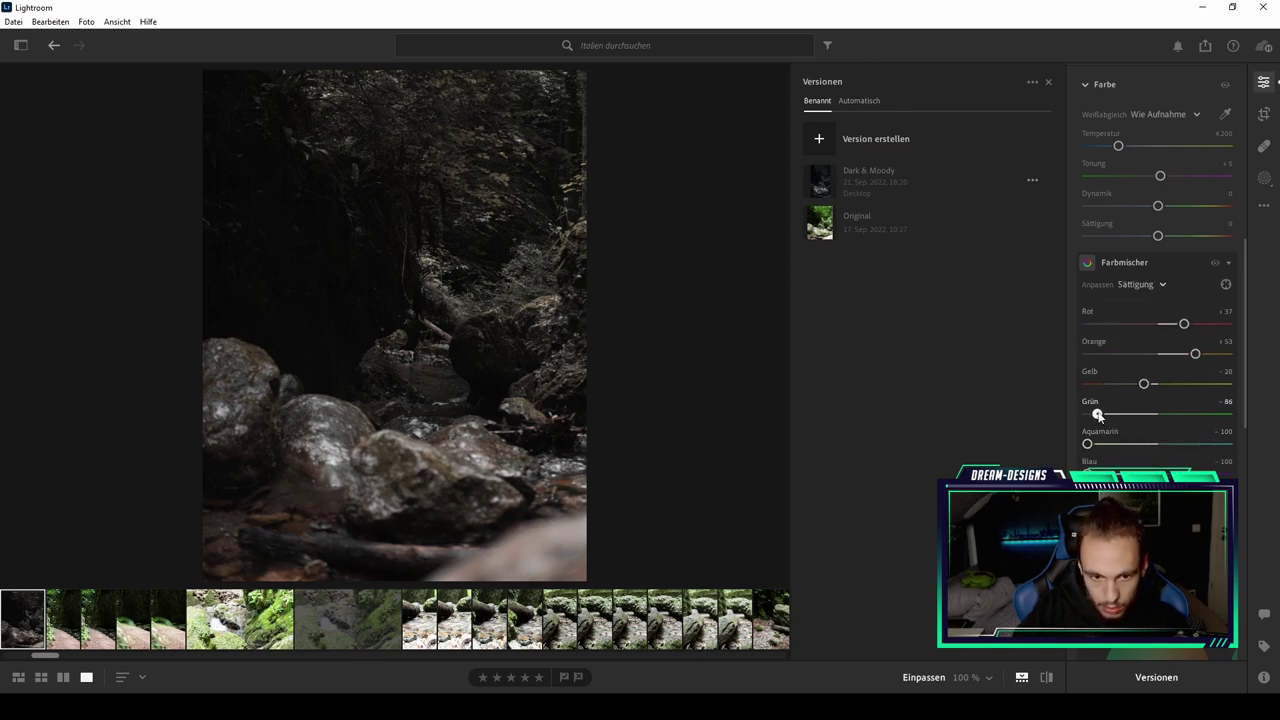
pyautogui.click(1142, 285)
pyautogui.click(1138, 352)
pyautogui.moveTo(1151, 418)
pyautogui.mouseDown()
pyautogui.moveTo(1108, 414)
pyautogui.moveTo(1123, 414)
pyautogui.mouseUp()
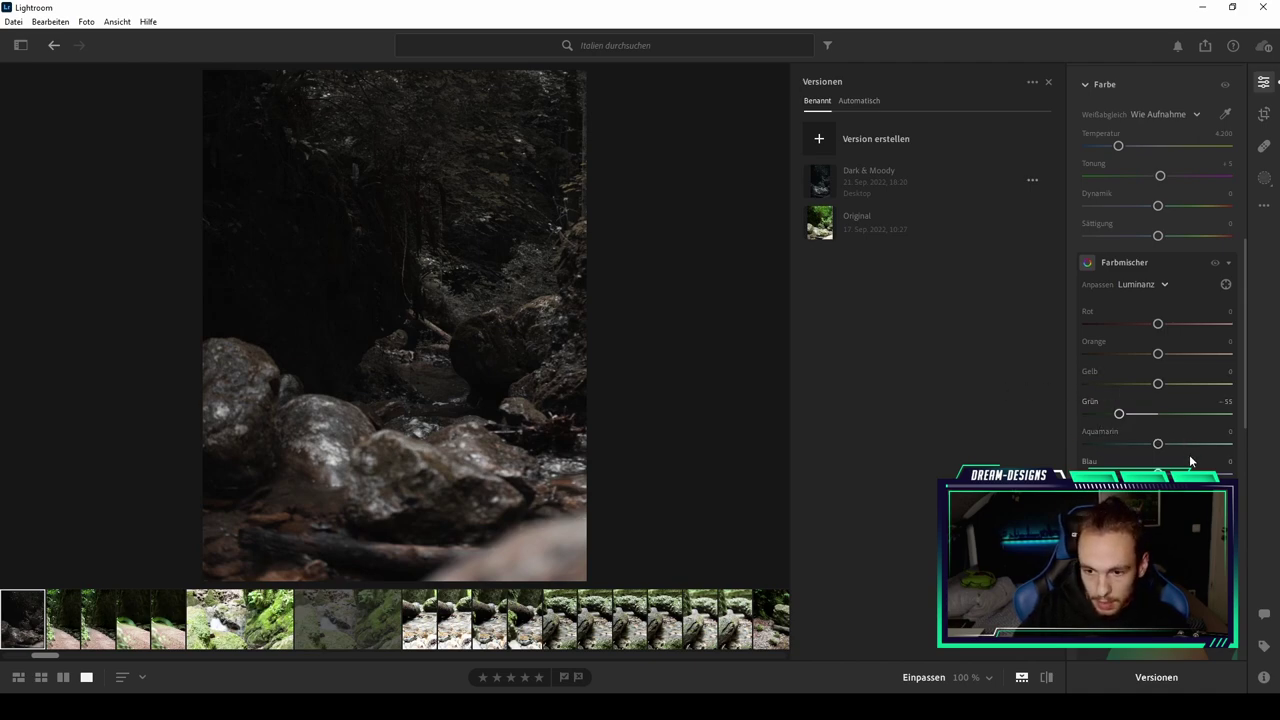
pyautogui.scroll(-2, 1189, 455)
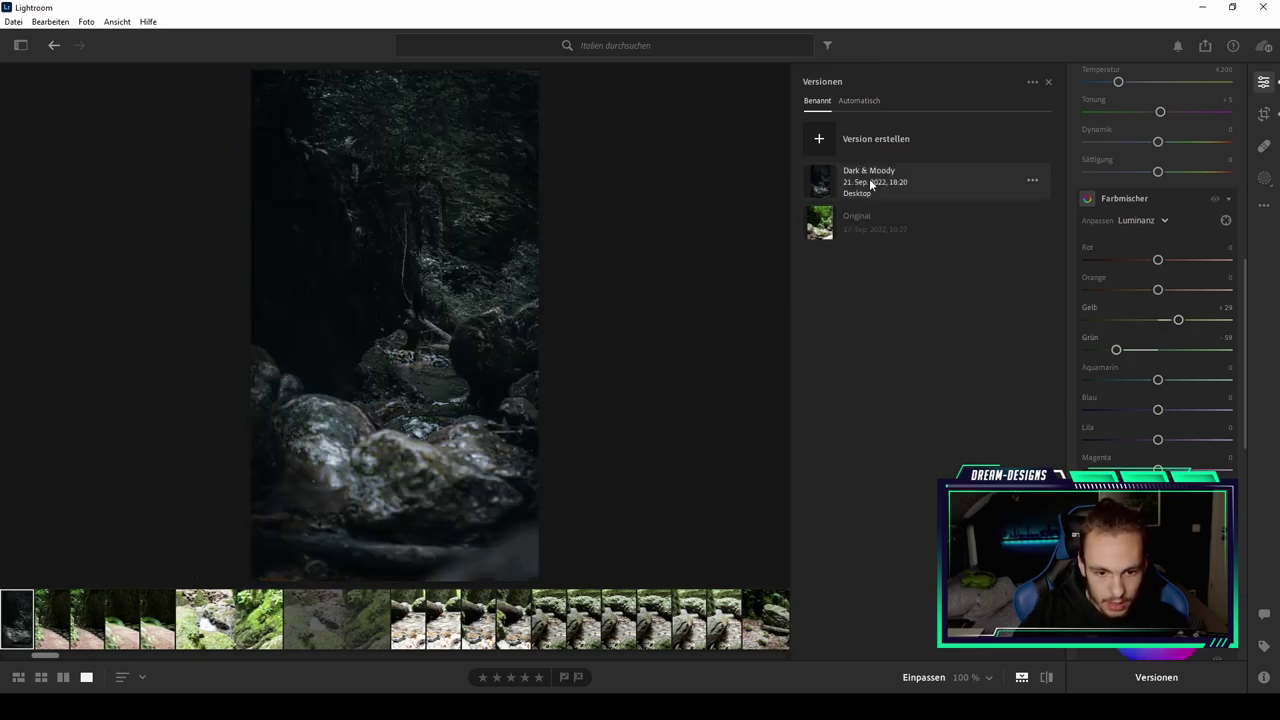
pyautogui.click(874, 222)
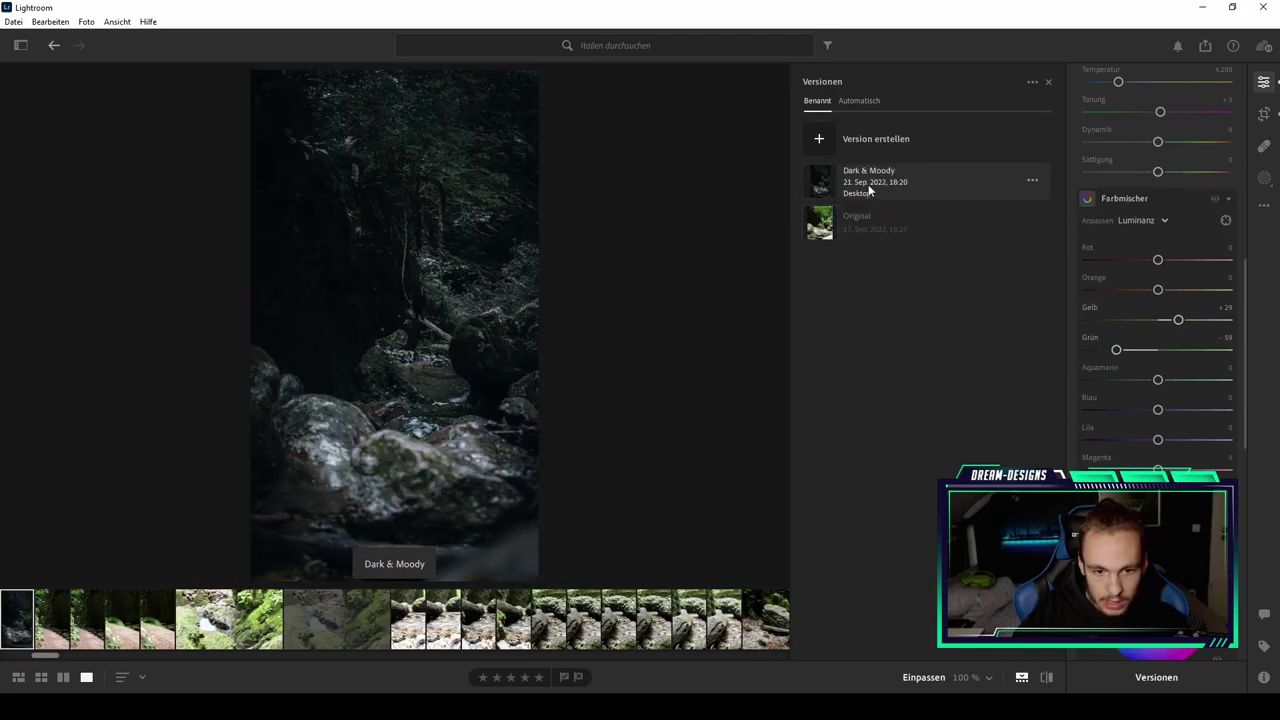
pyautogui.click(865, 195)
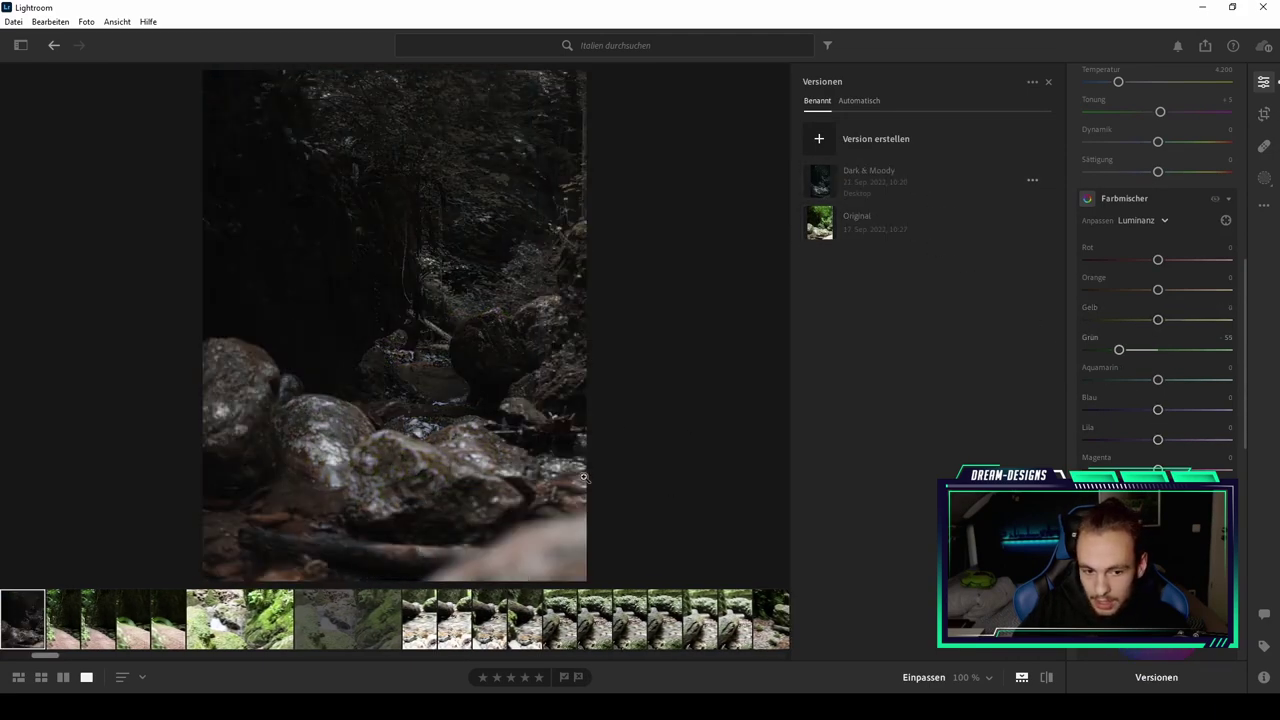
pyautogui.scroll(-1, 1157, 300)
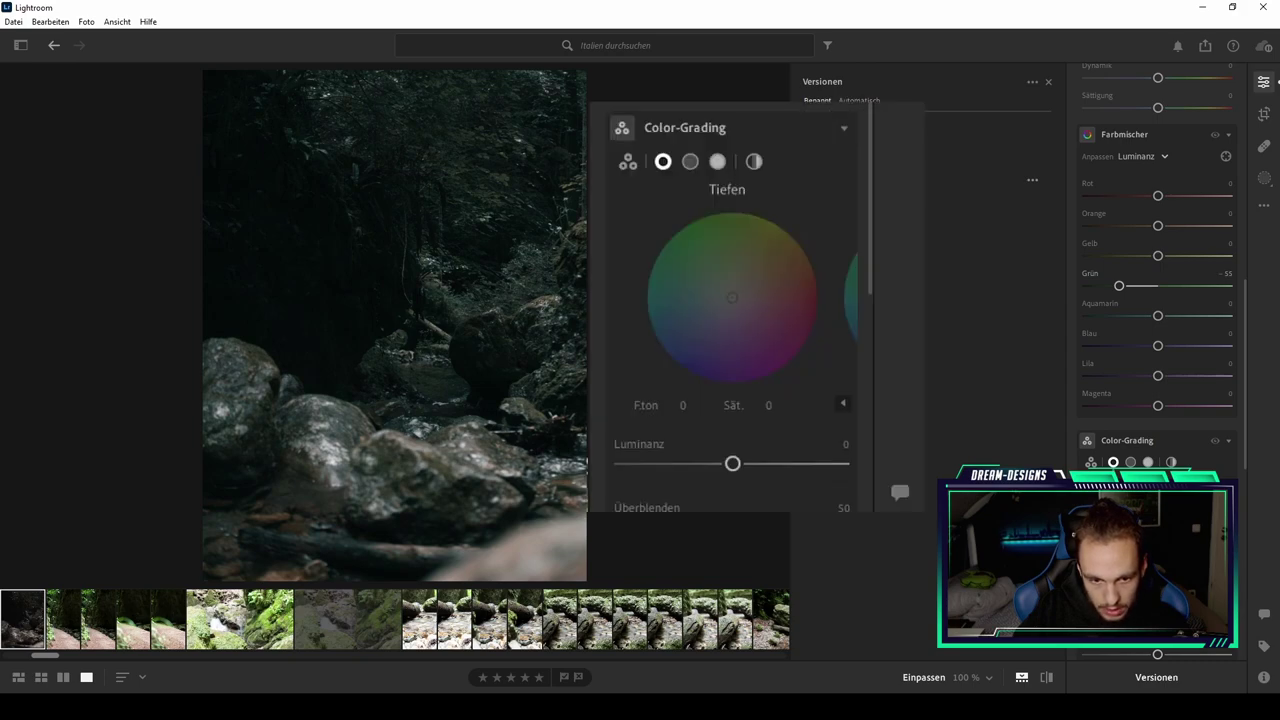
# Step: Tint shadows blue at hue 209/sat 12, midtones 217/11 and highlights 221/10
pyautogui.click(730, 298)
pyautogui.moveTo(730, 298); pyautogui.dragTo(723, 305)
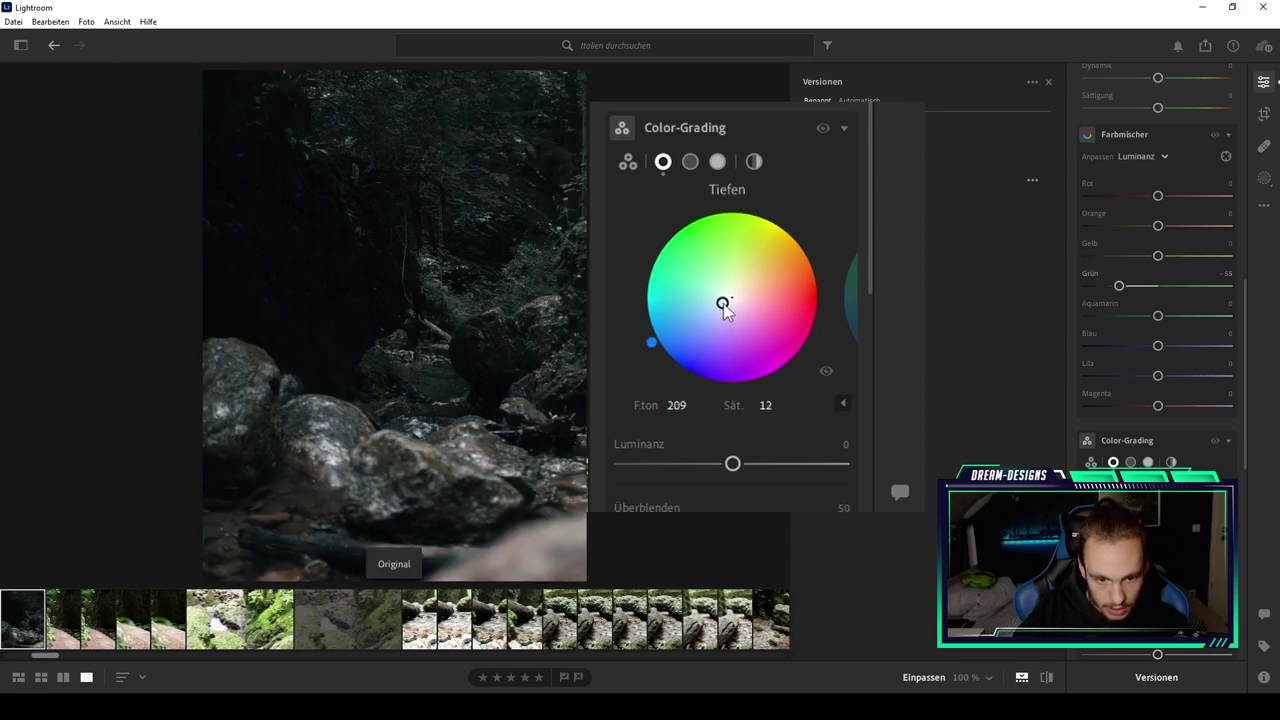
pyautogui.click(690, 162)
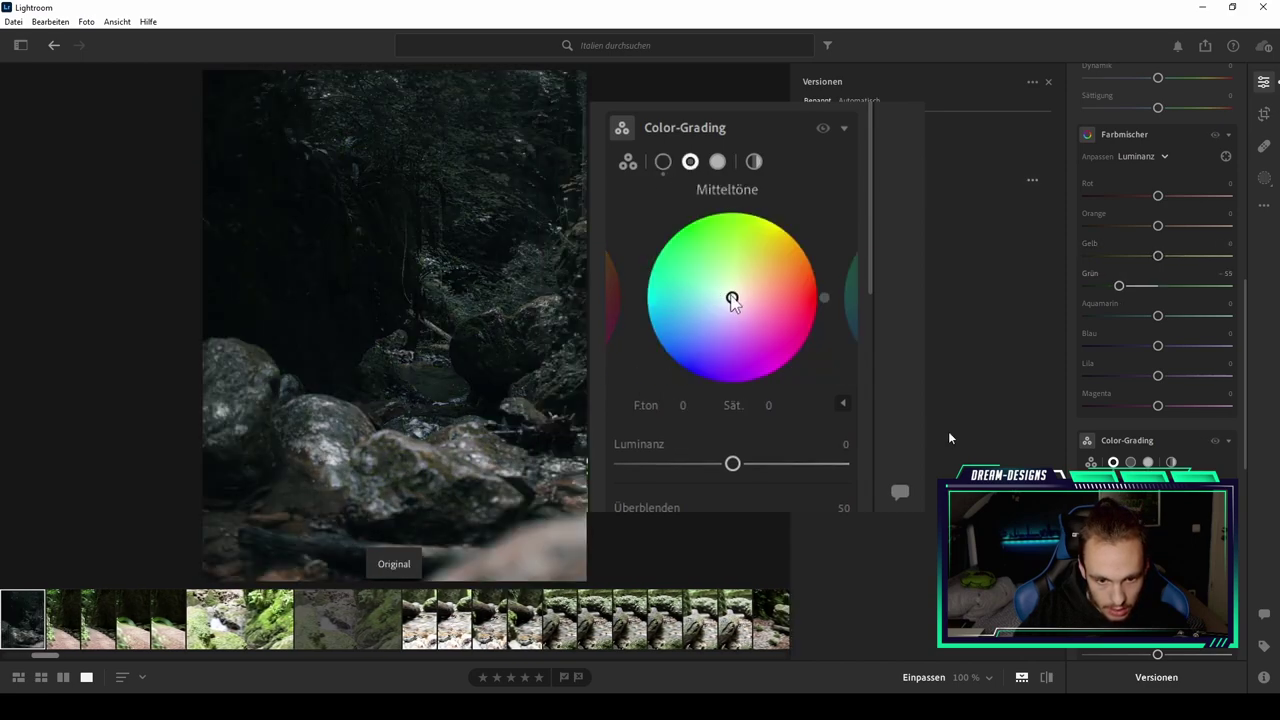
pyautogui.moveTo(732, 298); pyautogui.dragTo(728, 307)
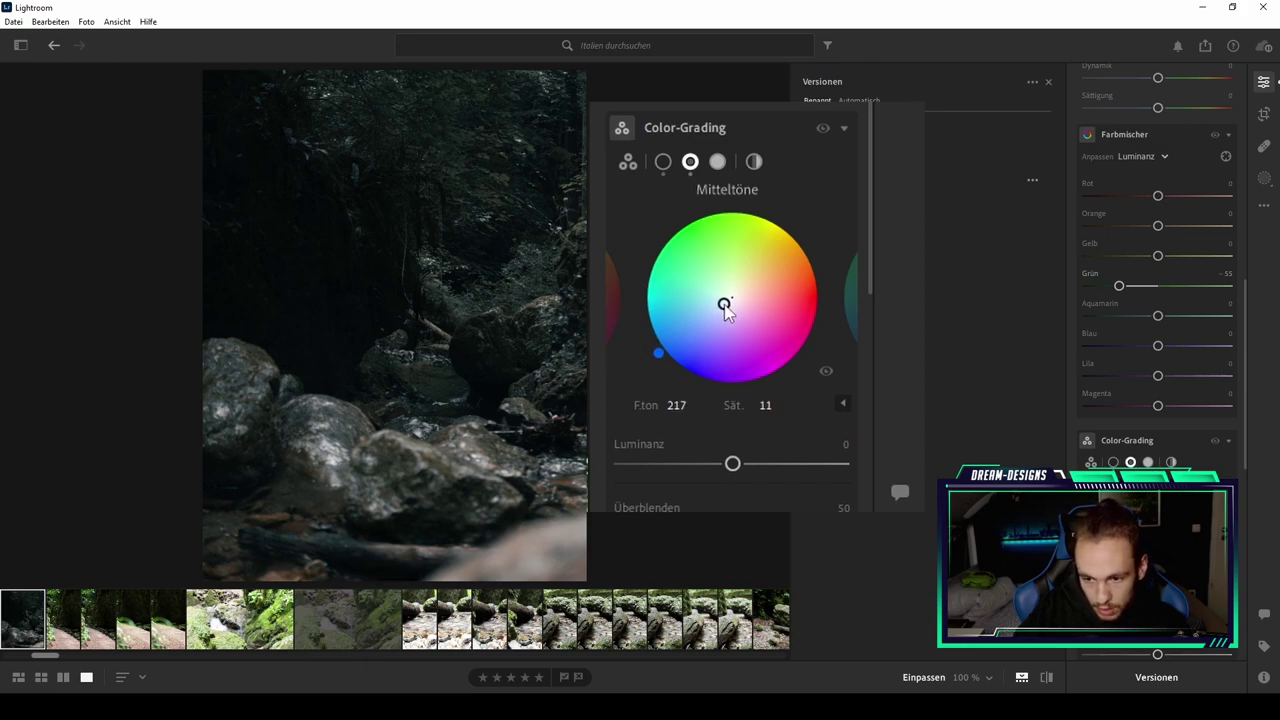
pyautogui.click(717, 162)
pyautogui.moveTo(731, 297); pyautogui.dragTo(729, 304)
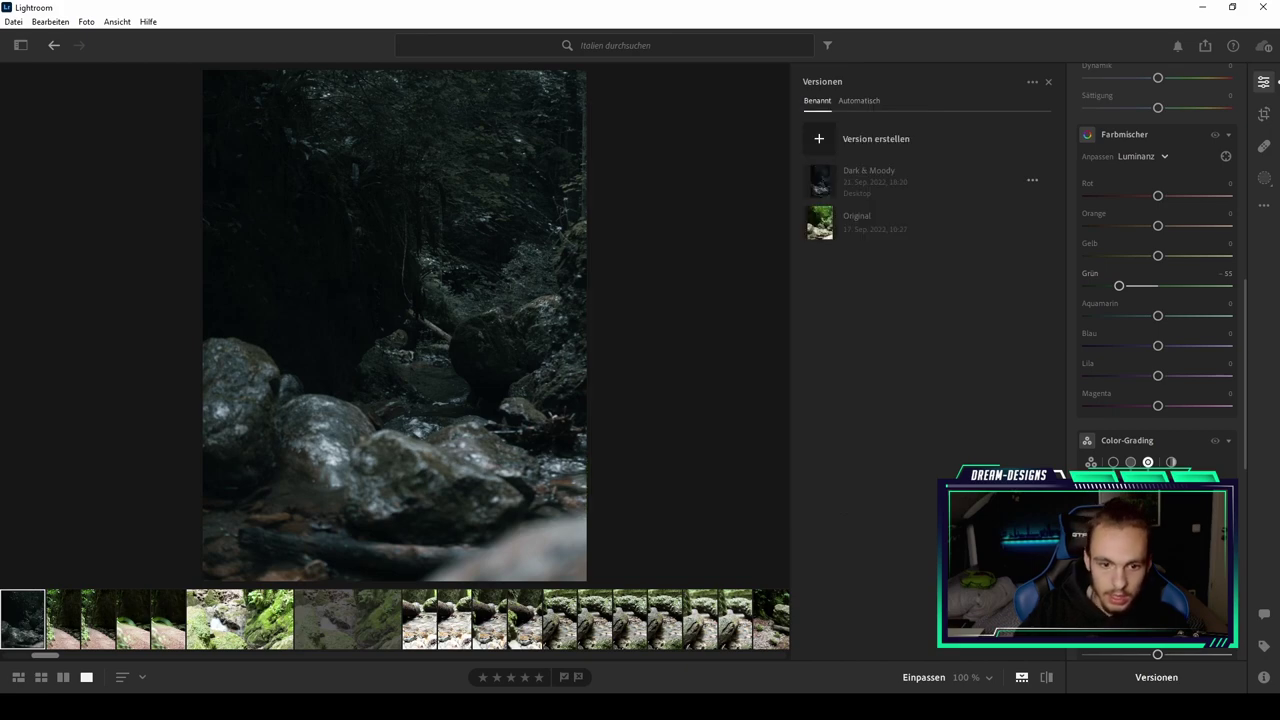
# Step: Preview the saved Dark & Moody version and bring the Effects controls into view
pyautogui.click(860, 178)
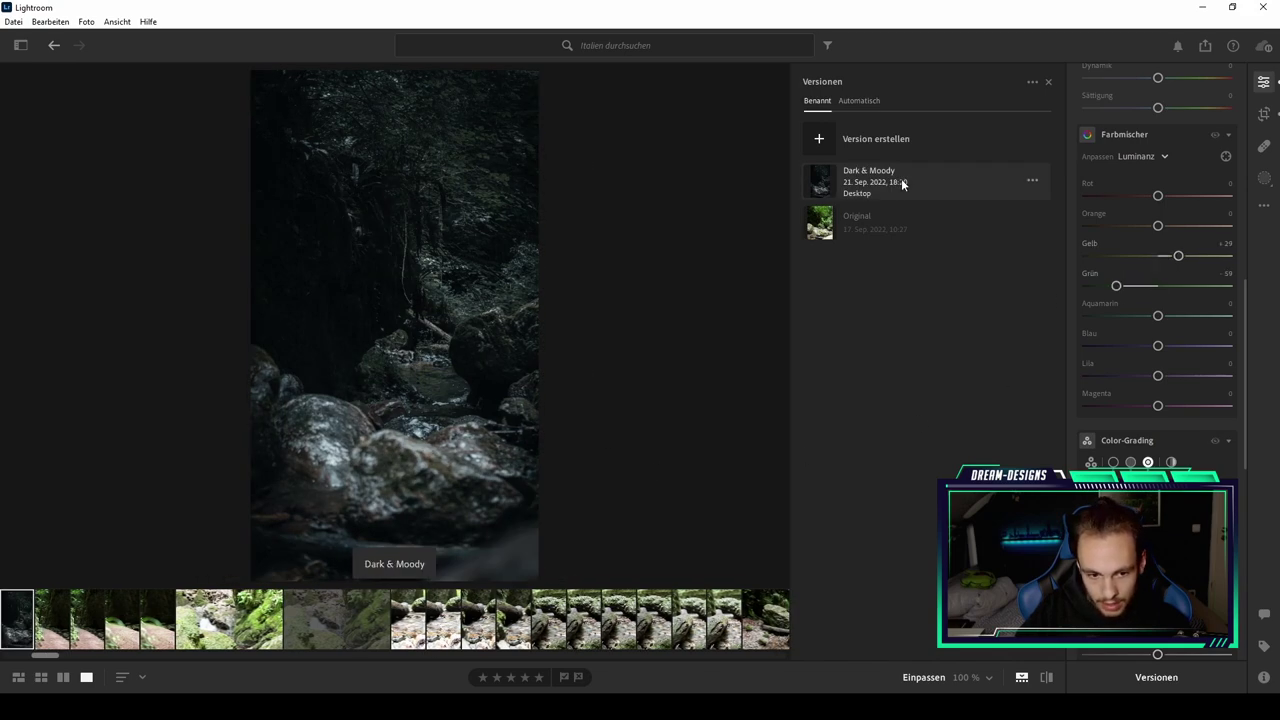
pyautogui.scroll(1, 1157, 260)
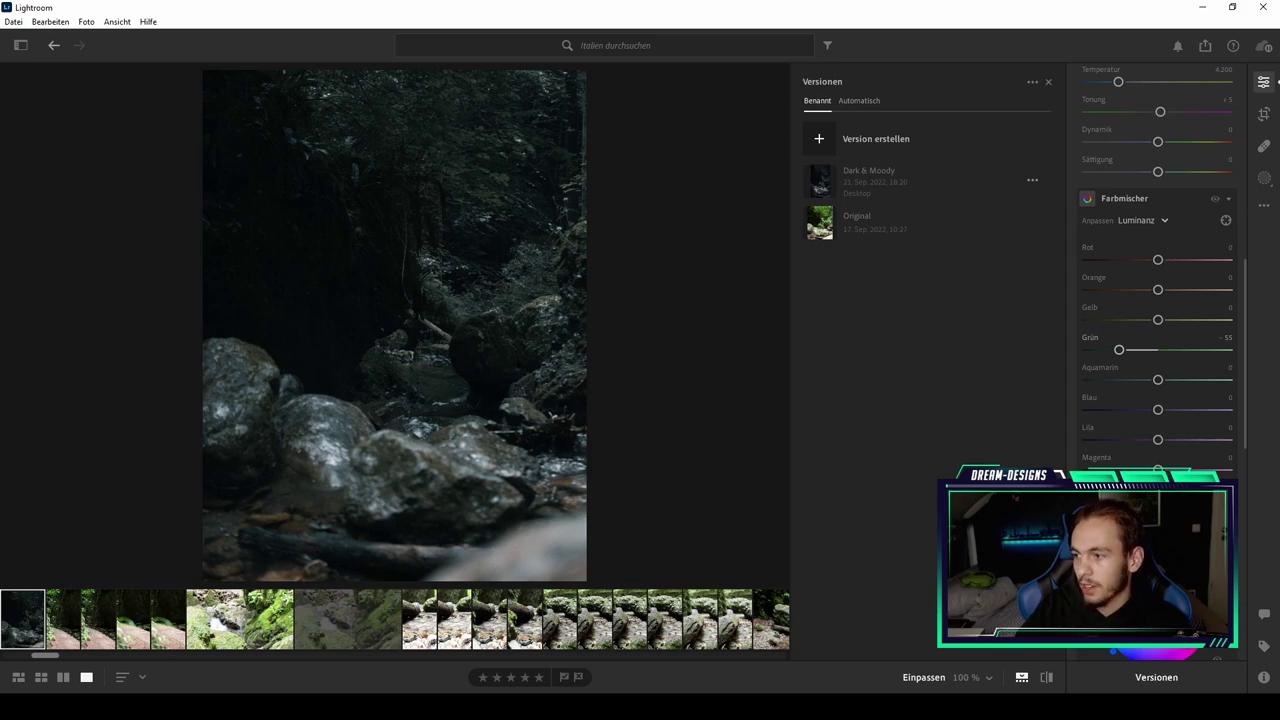
pyautogui.scroll(2, 1157, 300)
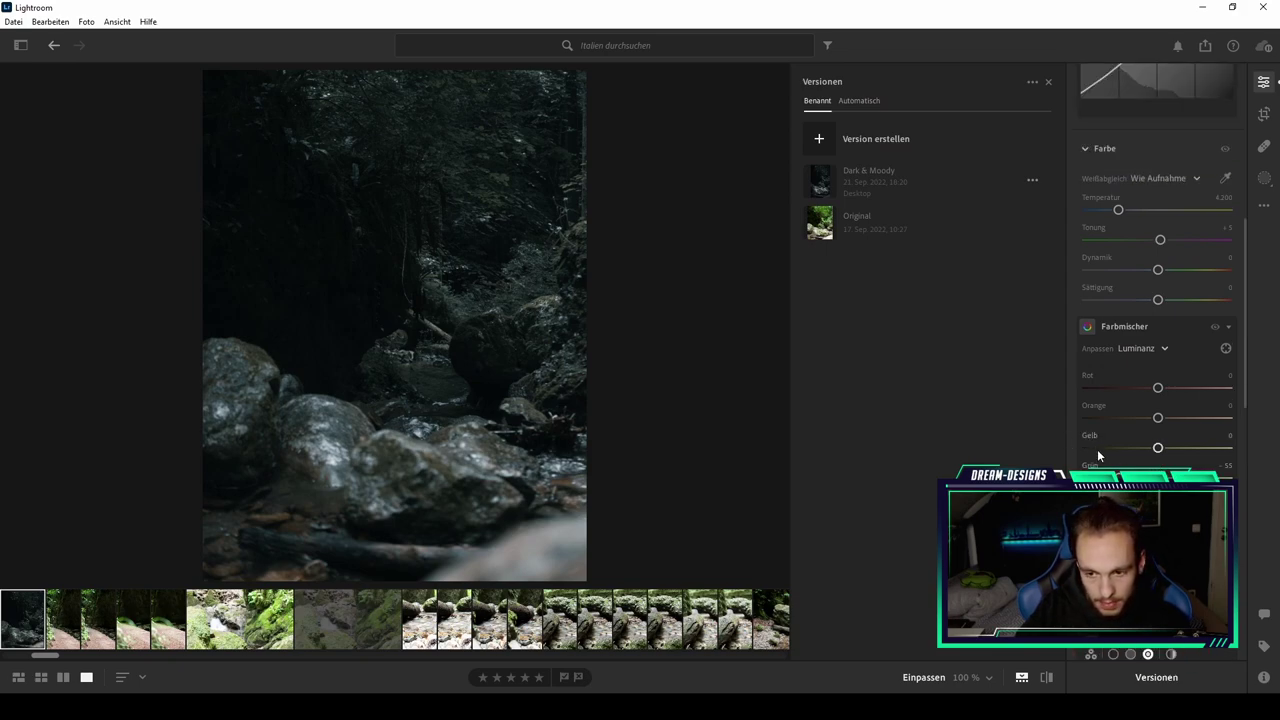
pyautogui.scroll(-3, 1097, 449)
pyautogui.scroll(-1, 1097, 449)
pyautogui.scroll(-1, 1097, 449)
pyautogui.scroll(-2, 1157, 300)
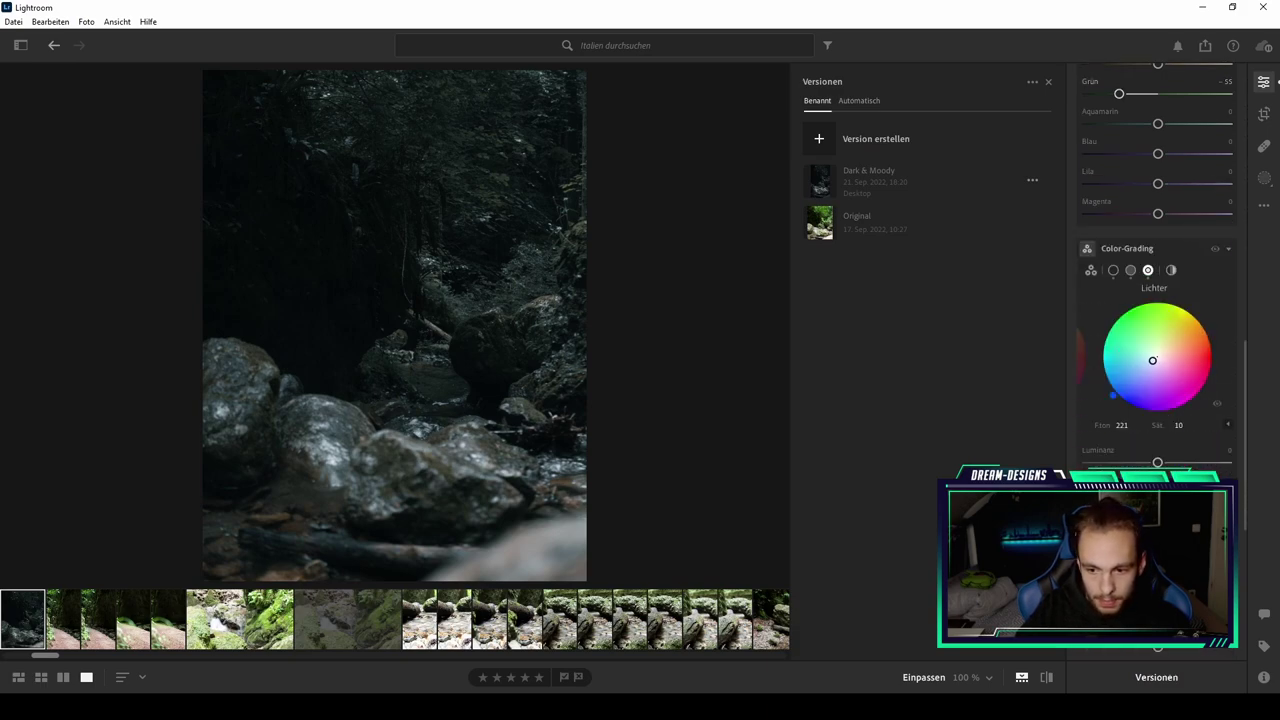
pyautogui.scroll(-1, 1157, 300)
pyautogui.scroll(-1, 1157, 300)
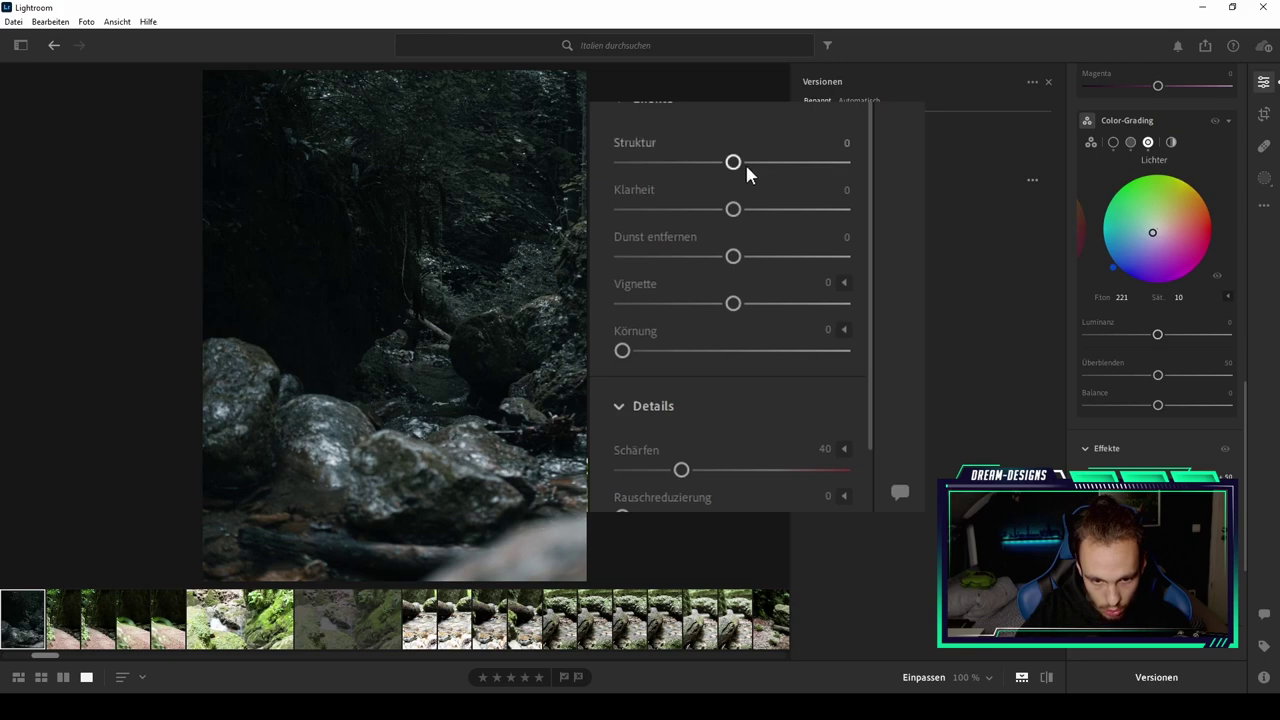
# Step: Set texture to +21, clarity to +11 and grain to 26
pyautogui.moveTo(733, 162); pyautogui.dragTo(752, 162)
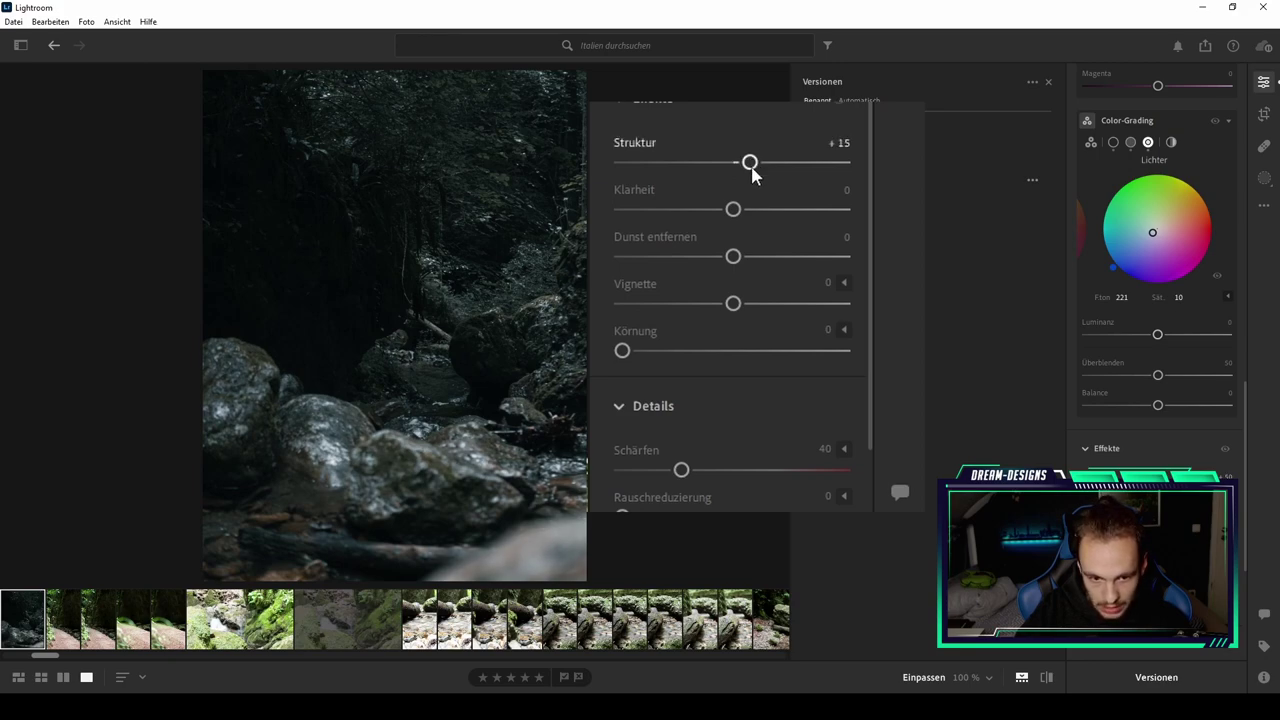
pyautogui.moveTo(733, 209); pyautogui.dragTo(740, 208)
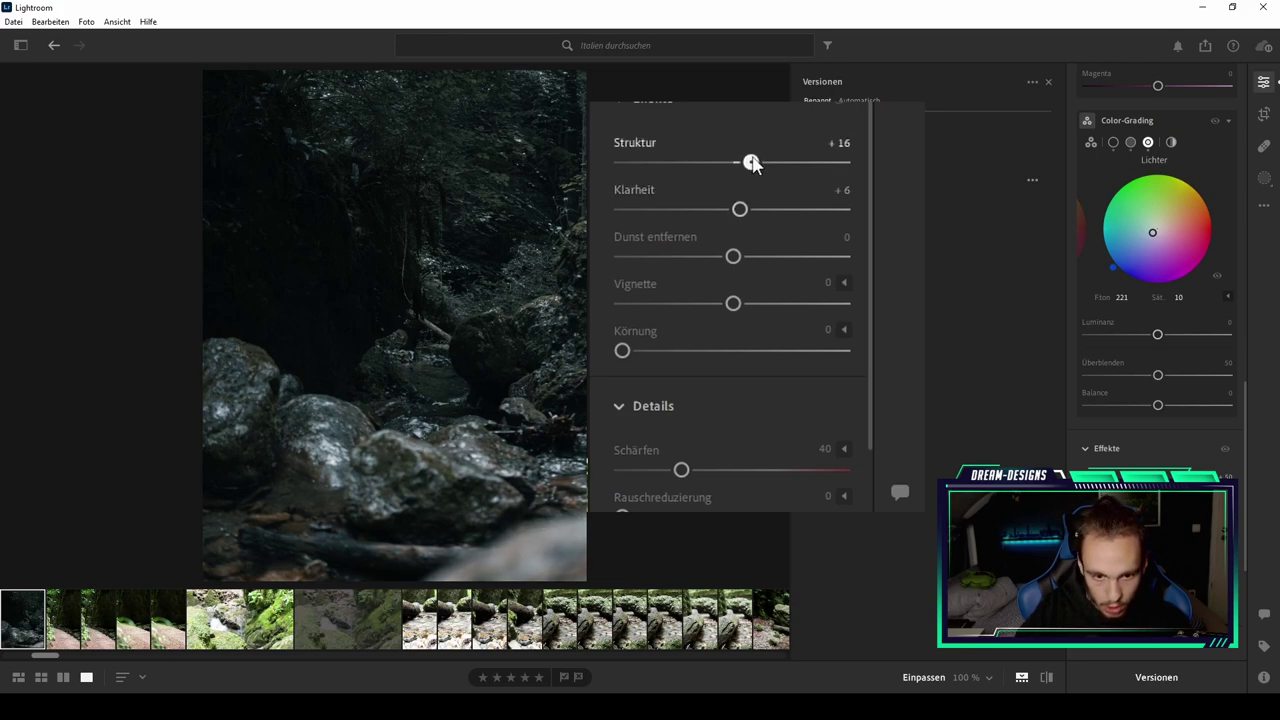
pyautogui.moveTo(750, 162); pyautogui.dragTo(756, 162)
pyautogui.moveTo(740, 209); pyautogui.dragTo(748, 209)
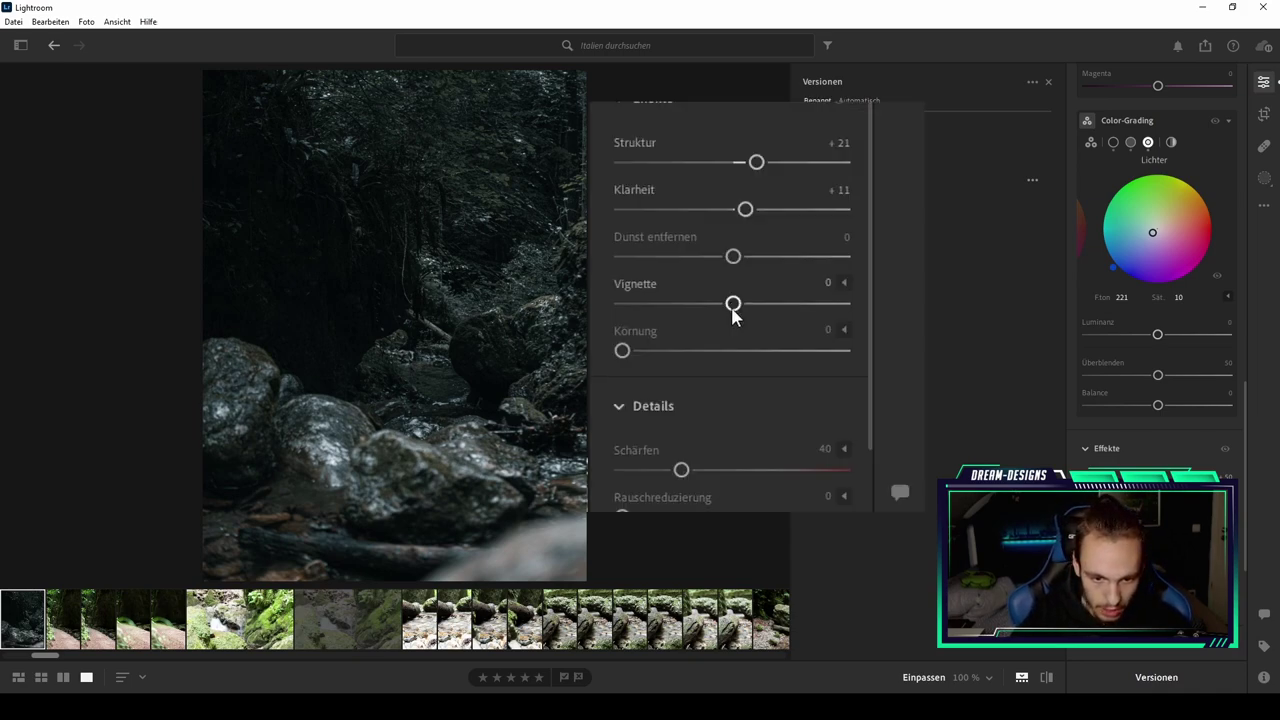
pyautogui.moveTo(623, 350); pyautogui.dragTo(676, 352)
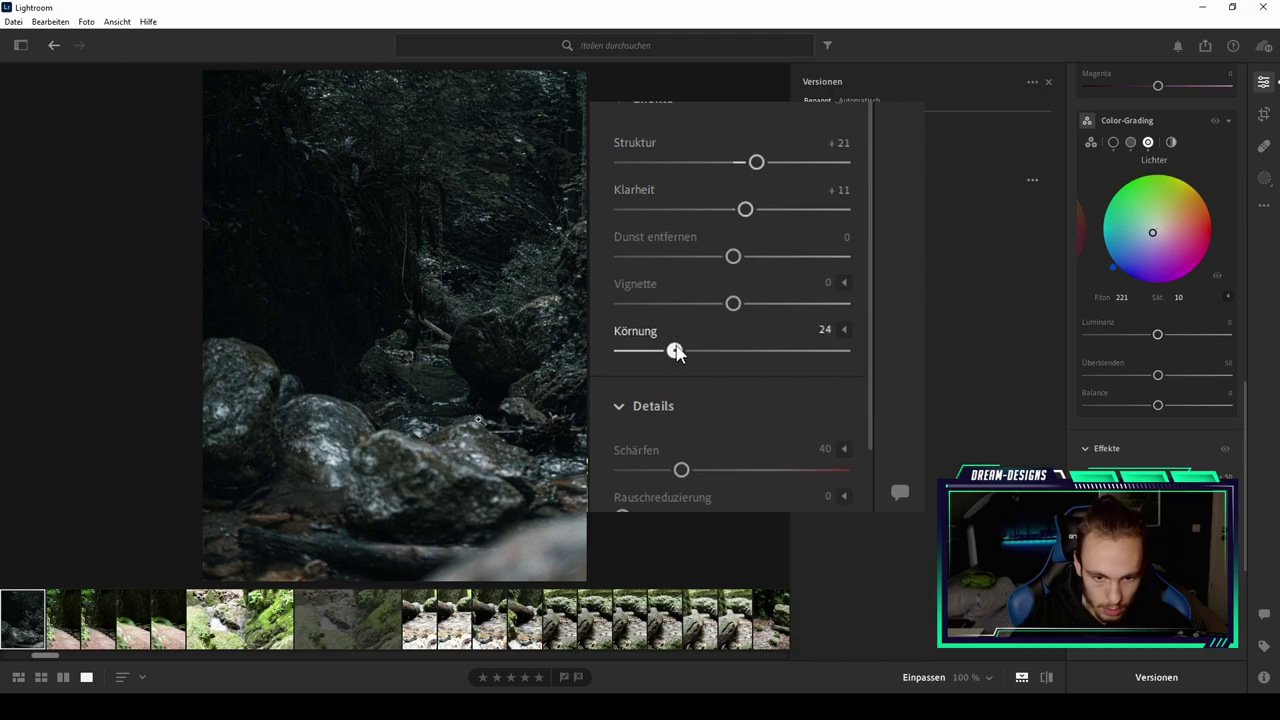
# Step: Inspect the grain at 100% zoom, then preview the saved Dark & Moody version
pyautogui.click(406, 375)
pyautogui.click(408, 376)
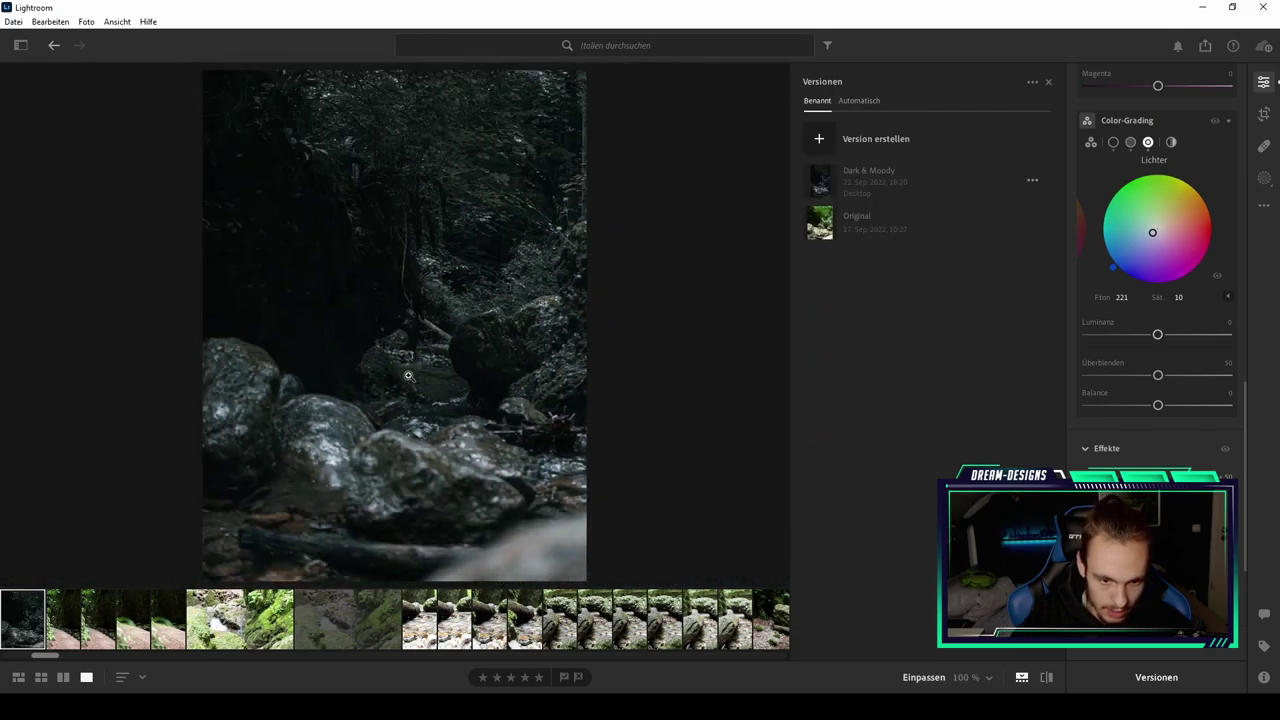
pyautogui.click(408, 376)
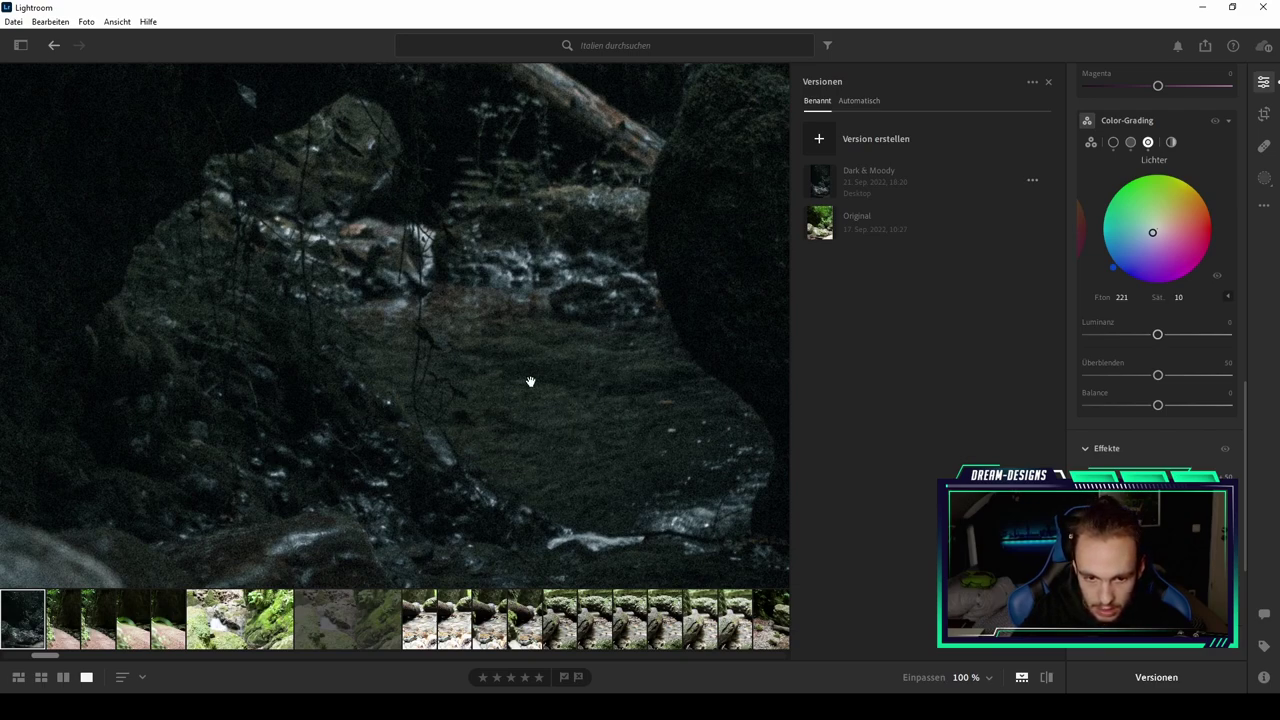
pyautogui.click(474, 395)
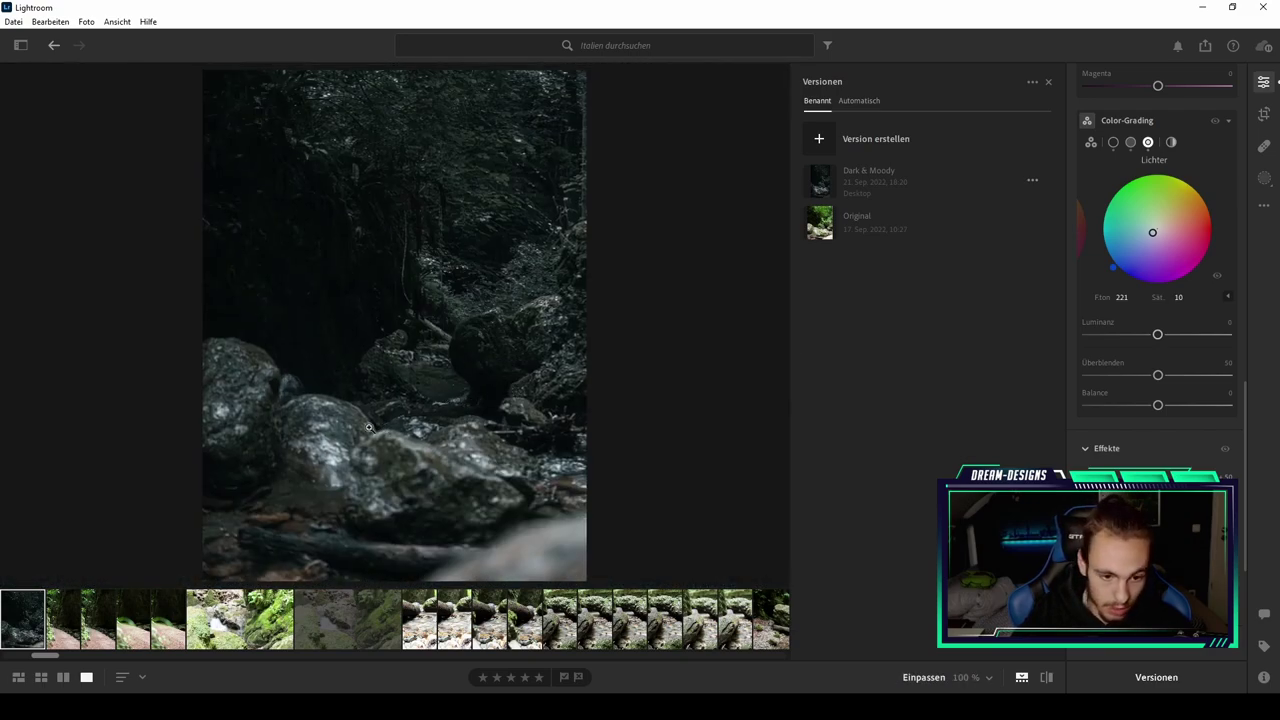
pyautogui.click(369, 427)
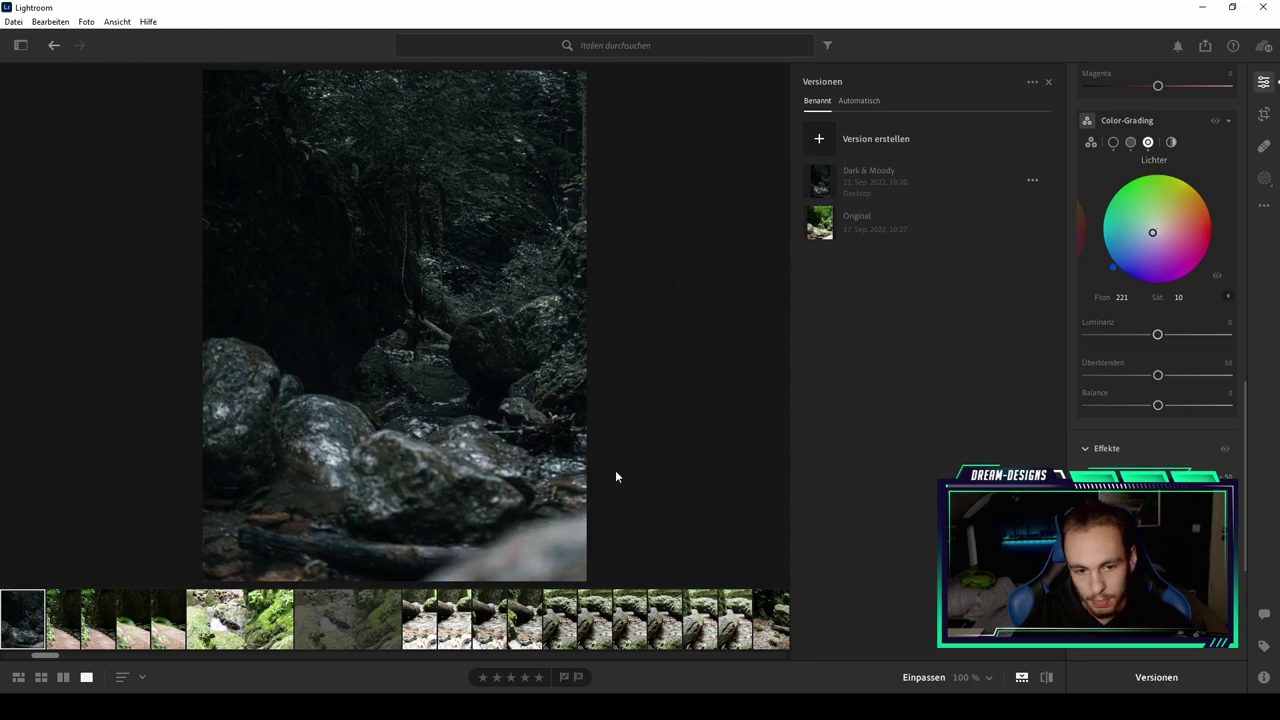
pyautogui.click(899, 175)
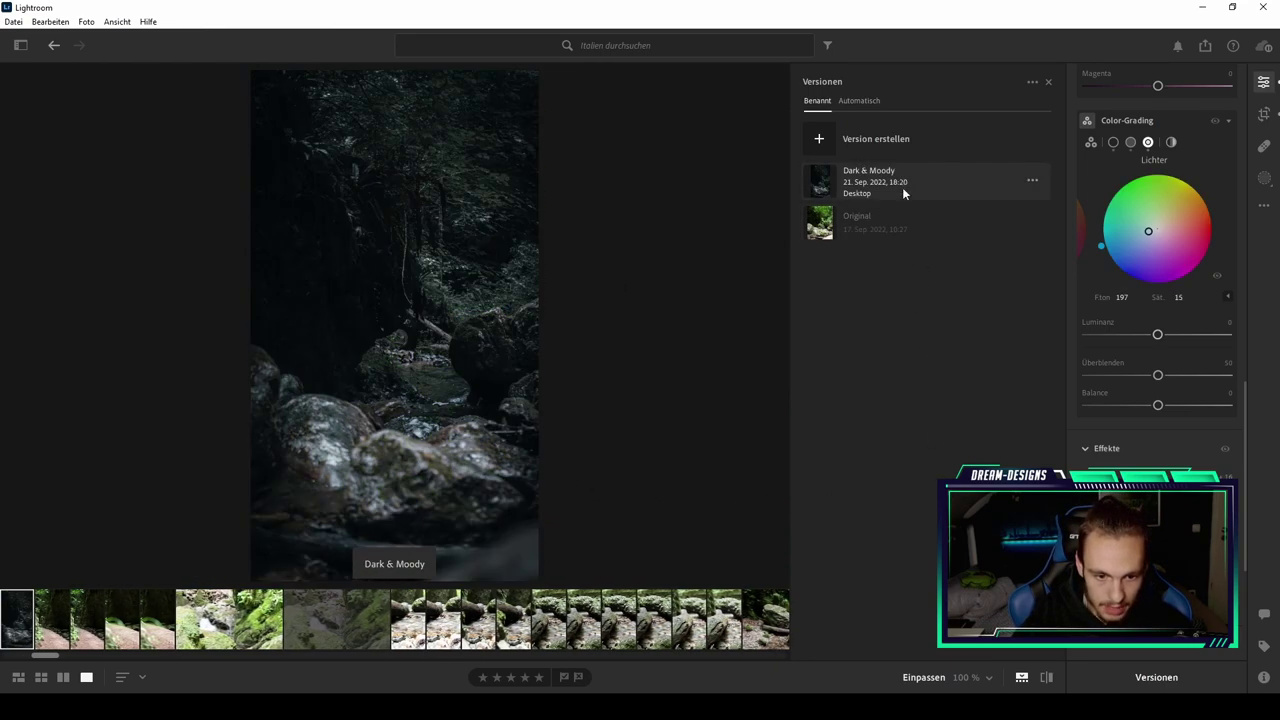
# Step: Add a -53 vignette, then compare with the Original and return to Dark & Moody
pyautogui.click(870, 218)
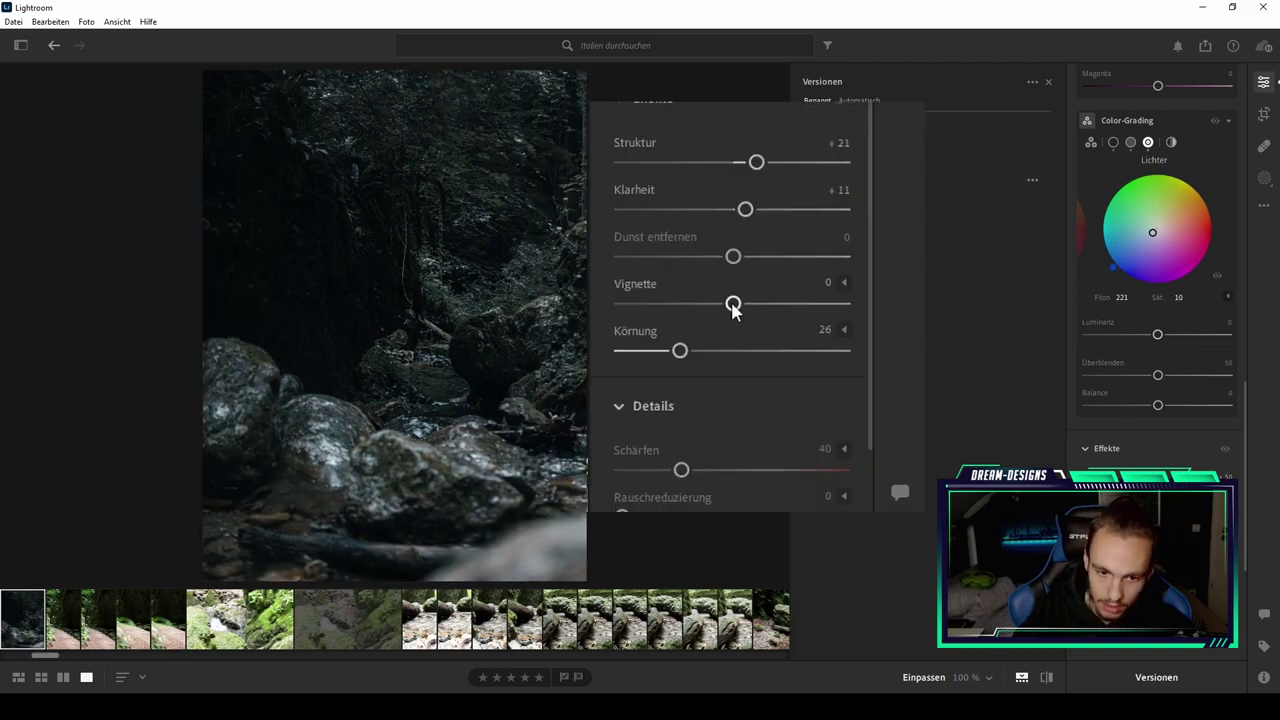
pyautogui.moveTo(733, 308); pyautogui.dragTo(674, 305)
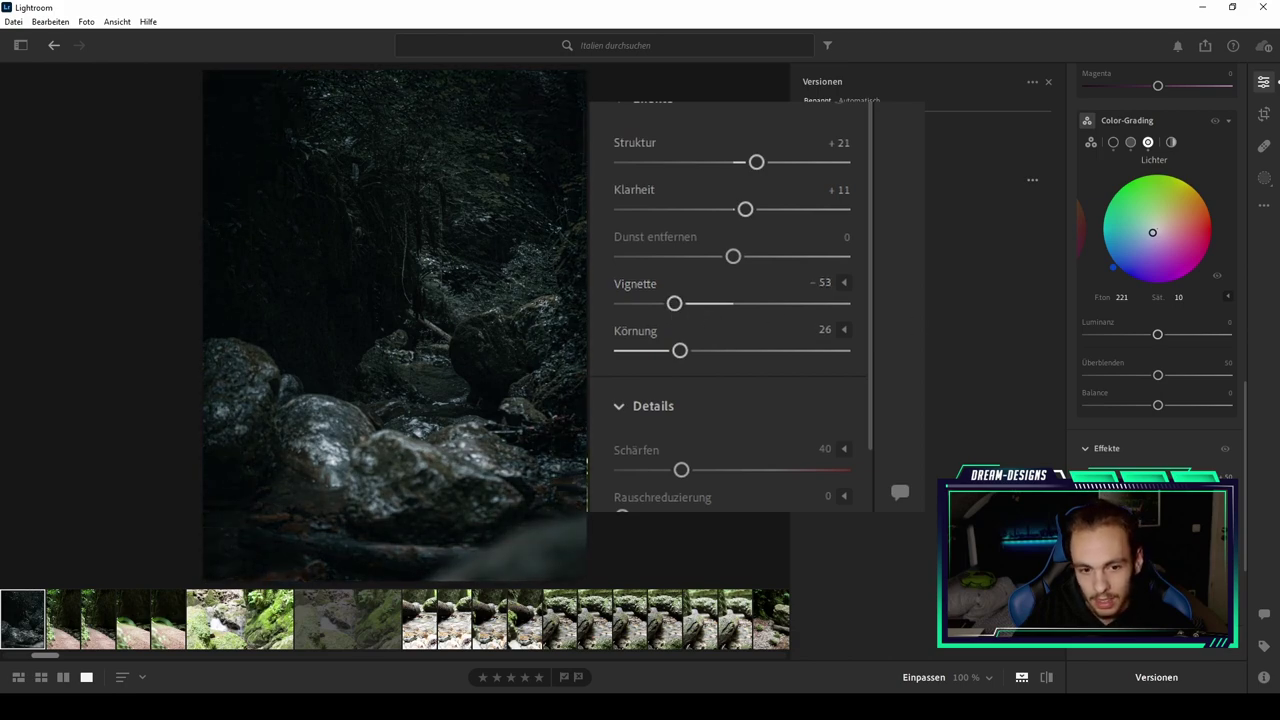
pyautogui.click(806, 222)
pyautogui.click(849, 185)
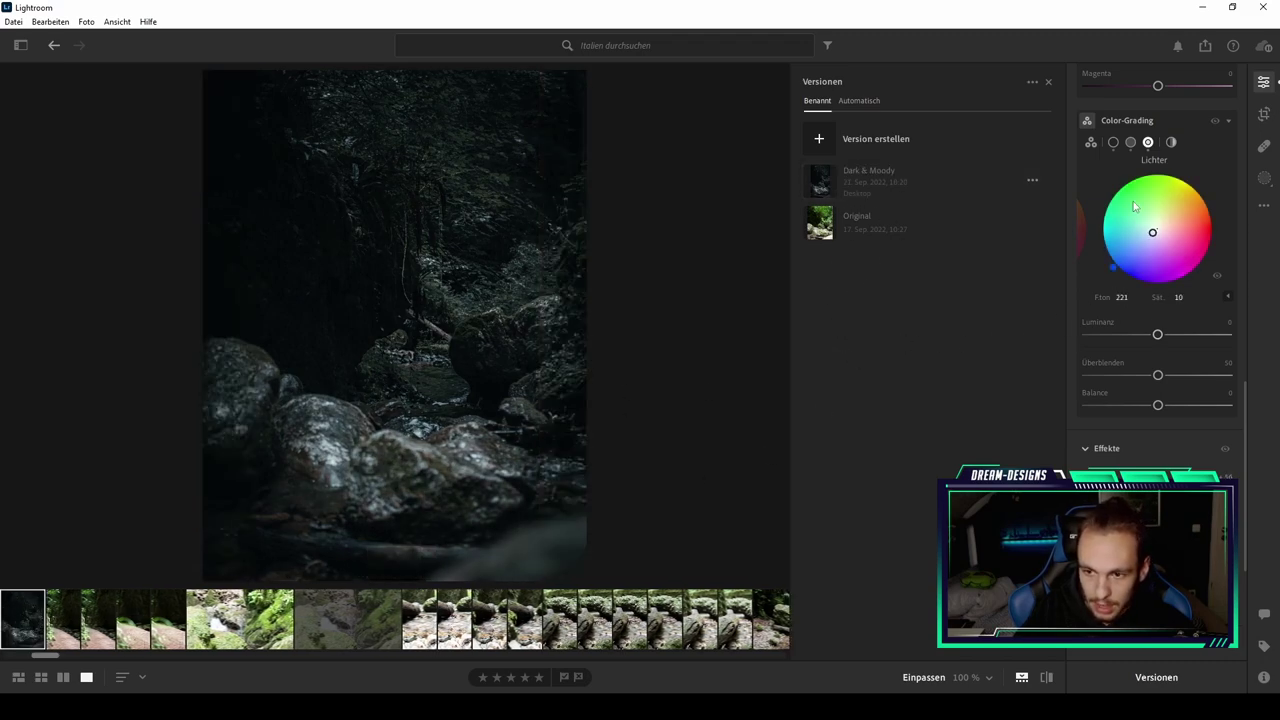
# Step: Review midtone and shadow grading, nudge the shadow hue, reapply Dark & Moody, and bring up mask options
pyautogui.click(1129, 143)
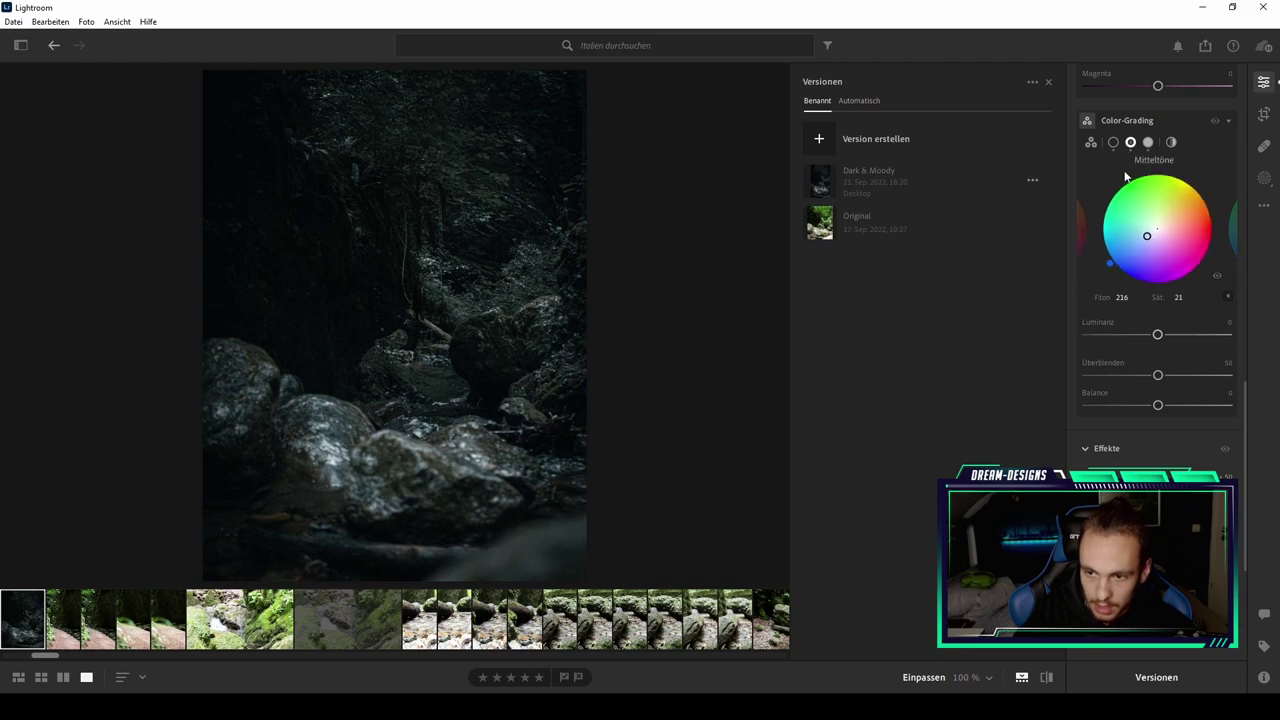
pyautogui.click(1113, 142)
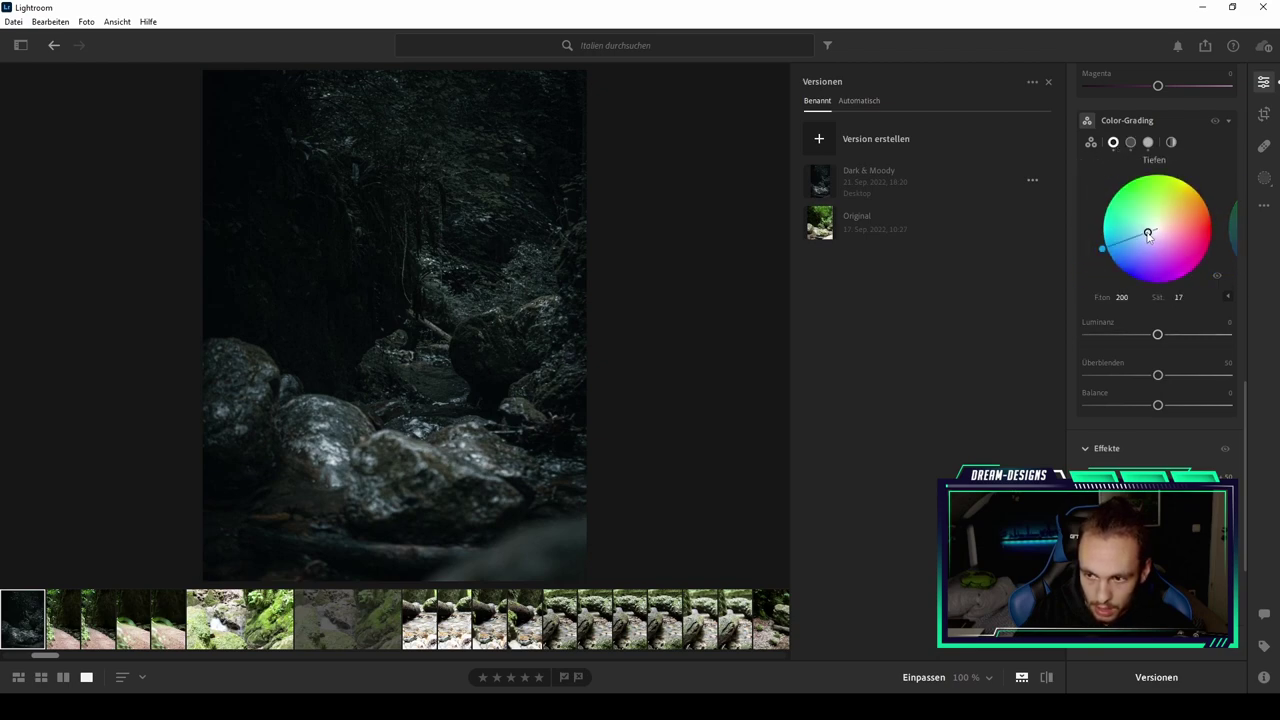
pyautogui.moveTo(1149, 241); pyautogui.dragTo(1161, 248)
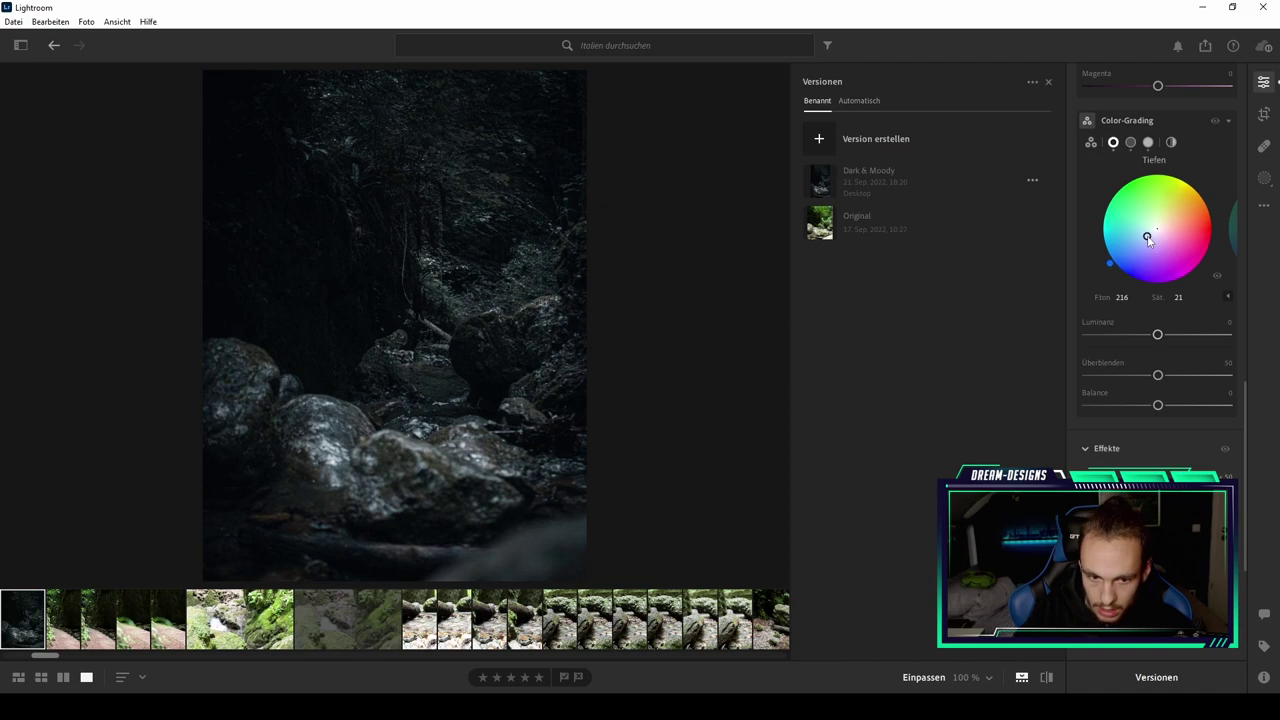
pyautogui.click(895, 190)
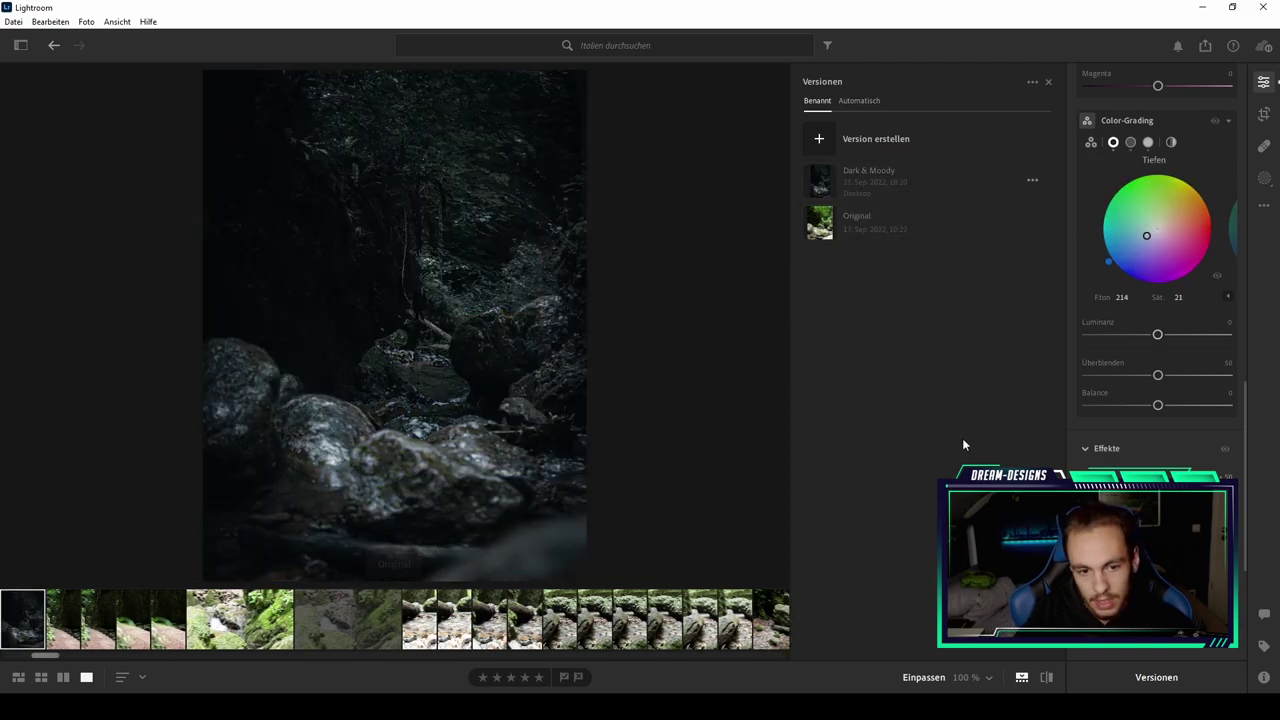
pyautogui.click(1265, 177)
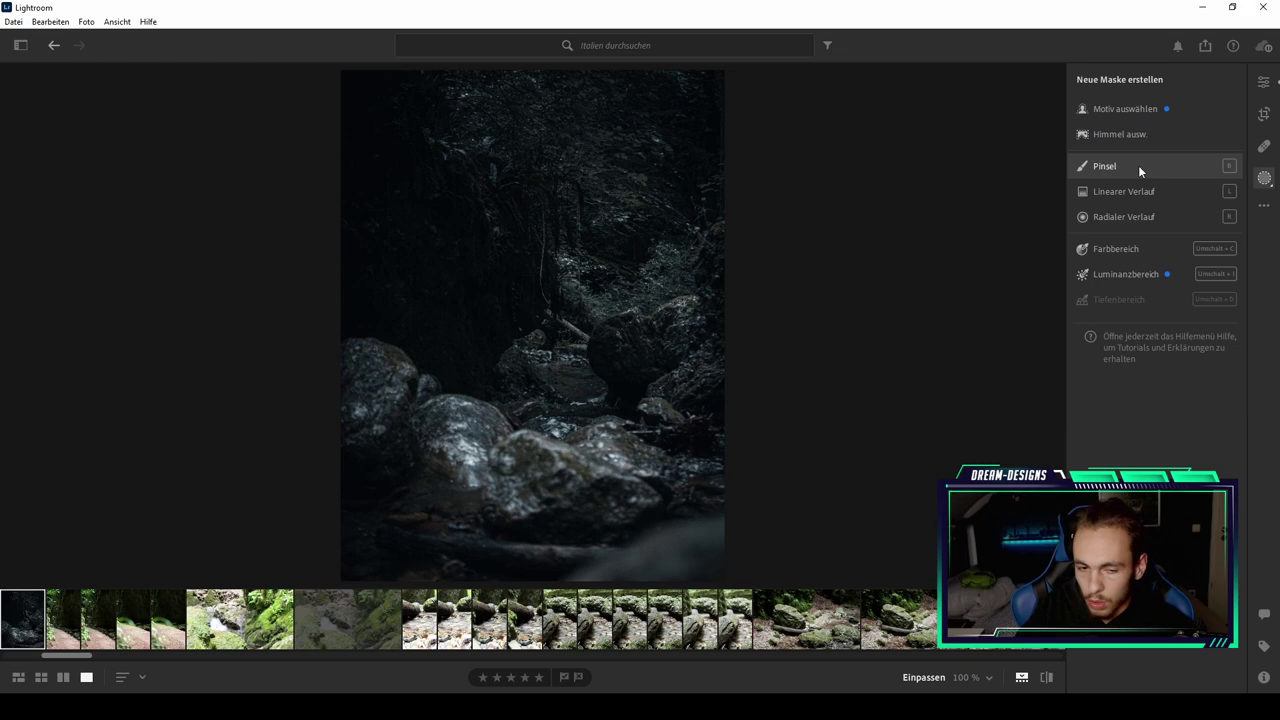
# Step: Paint a size-27.5 brush mask over the lower rocks, undoing and repainting one stray stroke
pyautogui.click(1138, 165)
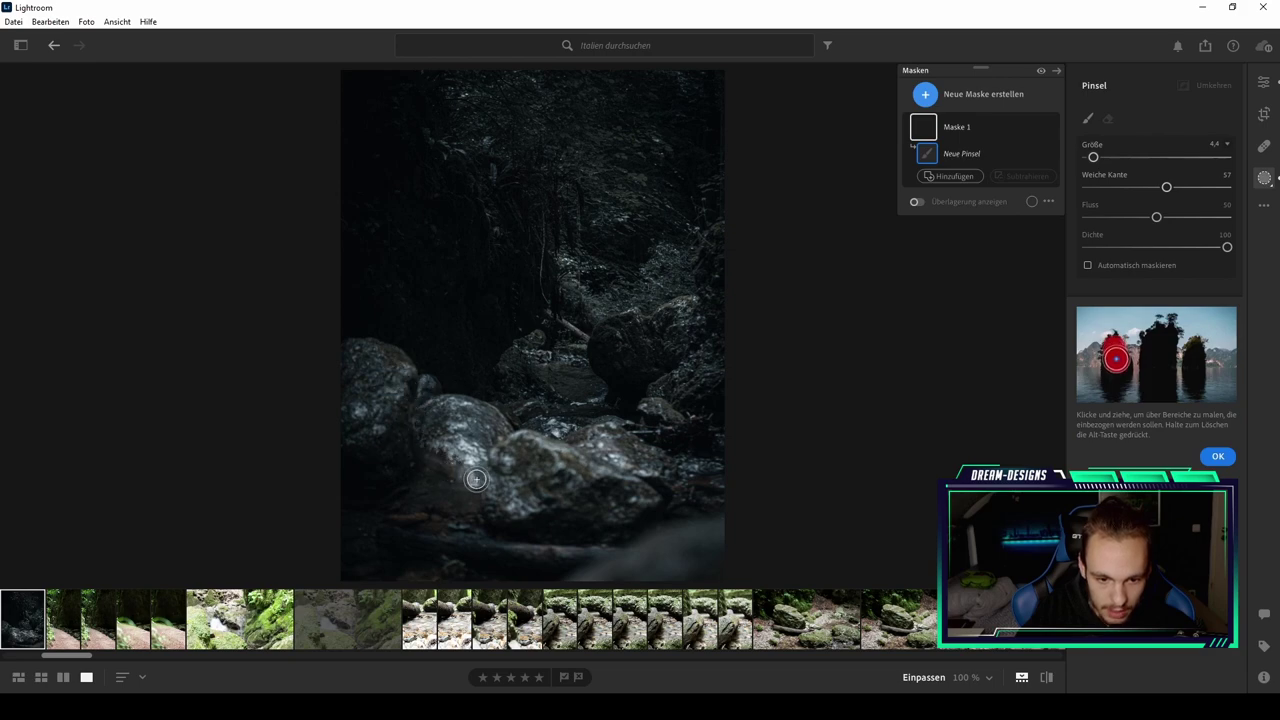
pyautogui.moveTo(476, 480)
pyautogui.mouseDown()
pyautogui.moveTo(397, 517)
pyautogui.moveTo(371, 494)
pyautogui.moveTo(354, 571)
pyautogui.moveTo(428, 574)
pyautogui.moveTo(380, 526)
pyautogui.moveTo(346, 540)
pyautogui.moveTo(494, 543)
pyautogui.moveTo(514, 567)
pyautogui.moveTo(543, 543)
pyautogui.moveTo(517, 509)
pyautogui.moveTo(586, 433)
pyautogui.moveTo(660, 462)
pyautogui.moveTo(680, 503)
pyautogui.moveTo(696, 504)
pyautogui.moveTo(686, 471)
pyautogui.moveTo(608, 447)
pyautogui.moveTo(532, 456)
pyautogui.moveTo(527, 490)
pyautogui.moveTo(491, 520)
pyautogui.moveTo(406, 443)
pyautogui.moveTo(400, 408)
pyautogui.moveTo(426, 383)
pyautogui.moveTo(465, 444)
pyautogui.moveTo(522, 452)
pyautogui.moveTo(508, 416)
pyautogui.moveTo(528, 440)
pyautogui.moveTo(488, 470)
pyautogui.moveTo(477, 524)
pyautogui.moveTo(523, 580)
pyautogui.moveTo(380, 543)
pyautogui.moveTo(392, 562)
pyautogui.mouseUp()
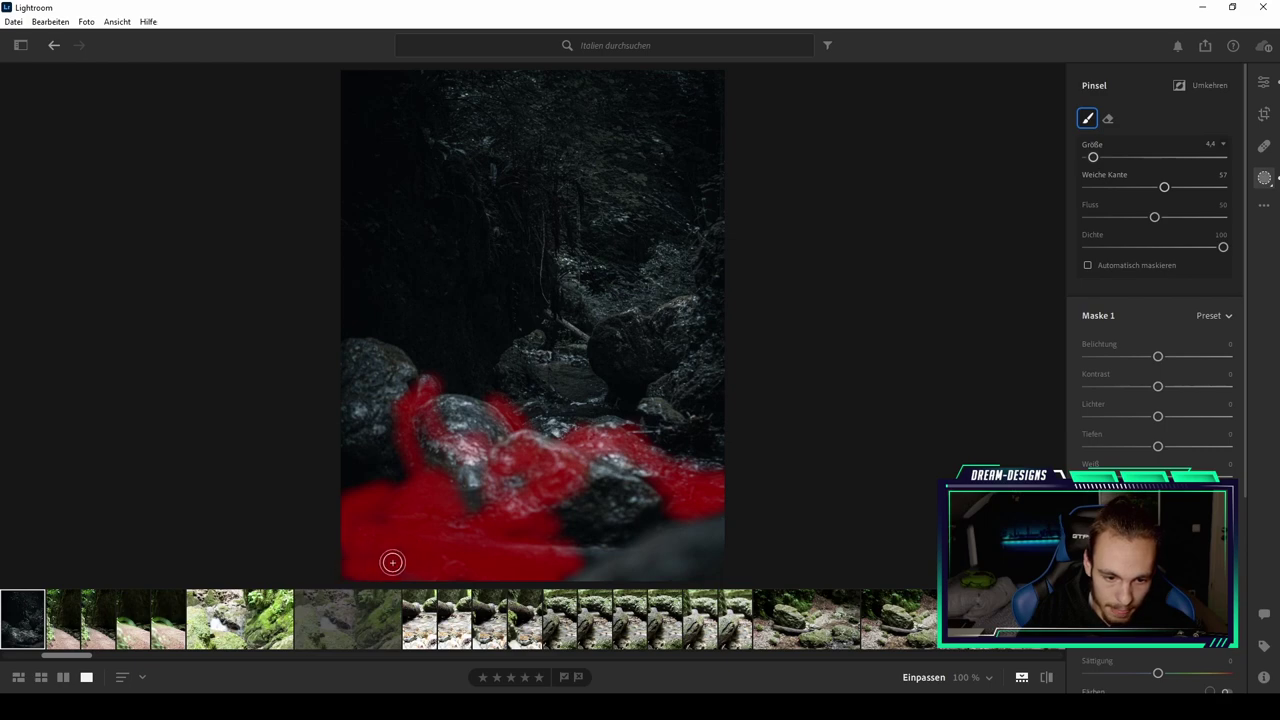
pyautogui.moveTo(1093, 157); pyautogui.dragTo(1124, 157)
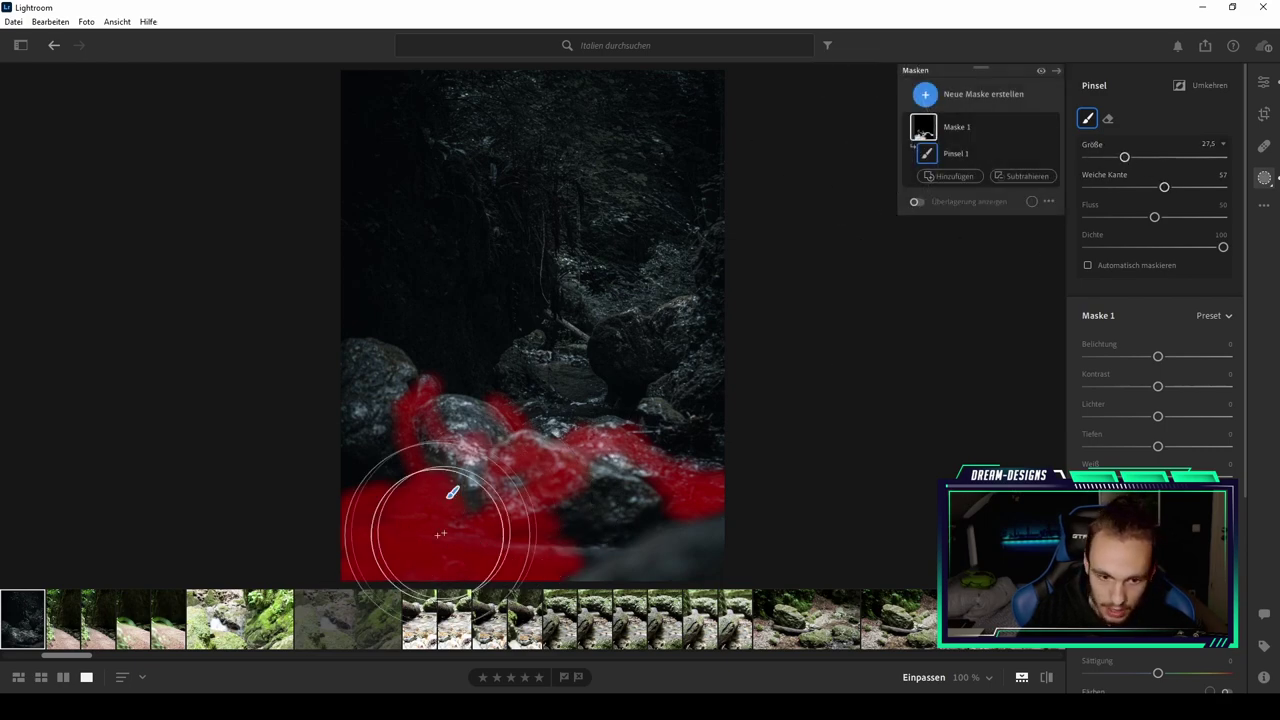
pyautogui.moveTo(366, 514); pyautogui.dragTo(523, 543)
pyautogui.moveTo(417, 500)
pyautogui.mouseDown()
pyautogui.moveTo(466, 545)
pyautogui.moveTo(514, 528)
pyautogui.moveTo(605, 528)
pyautogui.mouseUp()
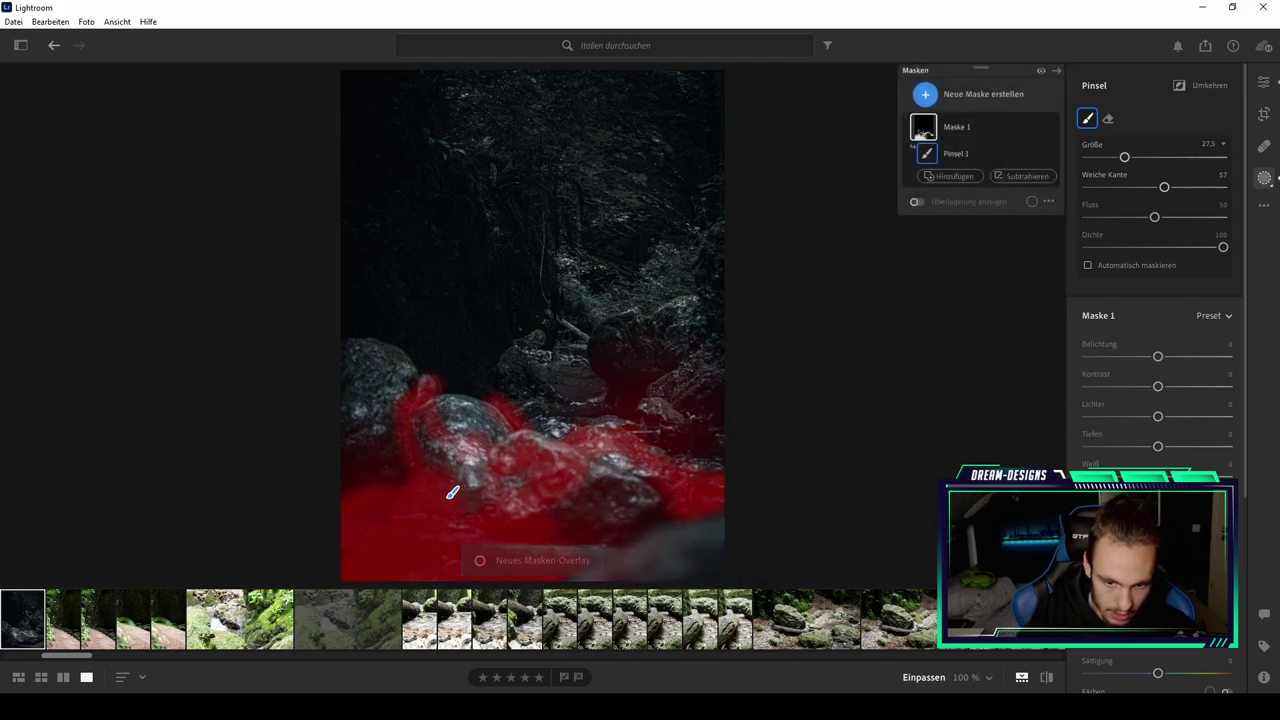
pyautogui.hotkey('ctrl', 'z')
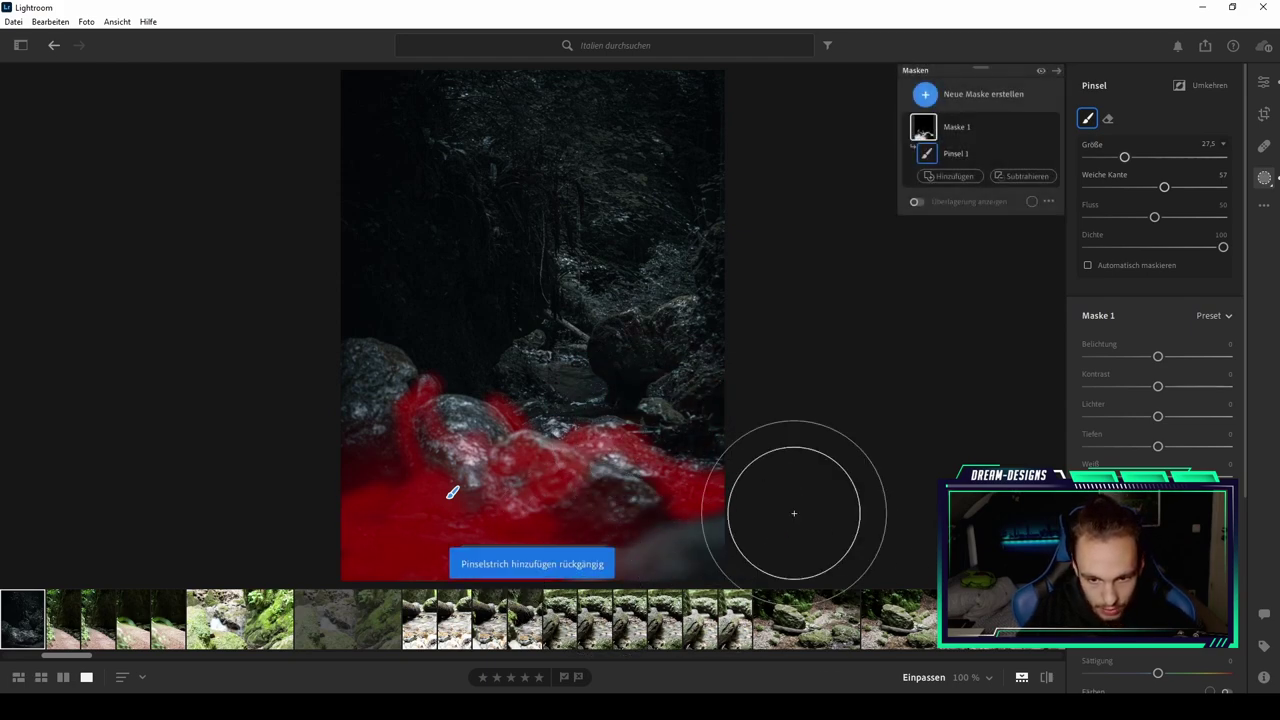
pyautogui.moveTo(557, 500); pyautogui.dragTo(528, 543)
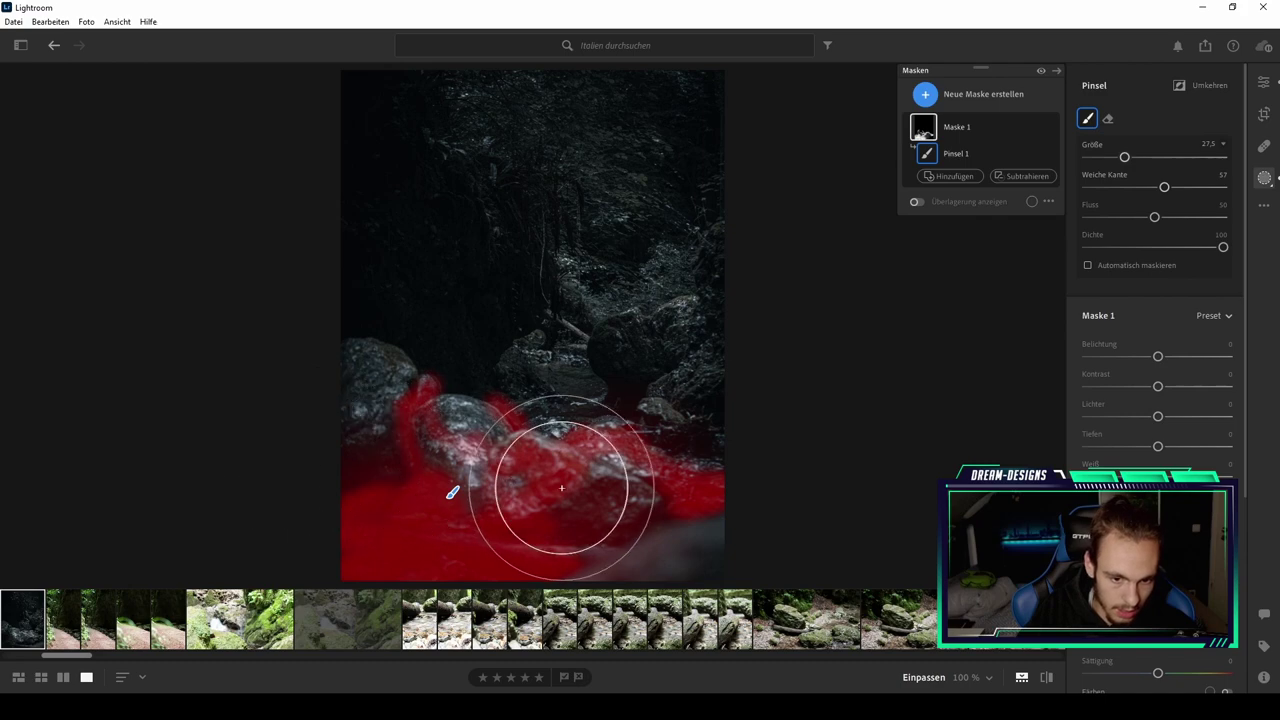
pyautogui.moveTo(561, 488); pyautogui.dragTo(680, 549)
pyautogui.moveTo(443, 486); pyautogui.dragTo(561, 545)
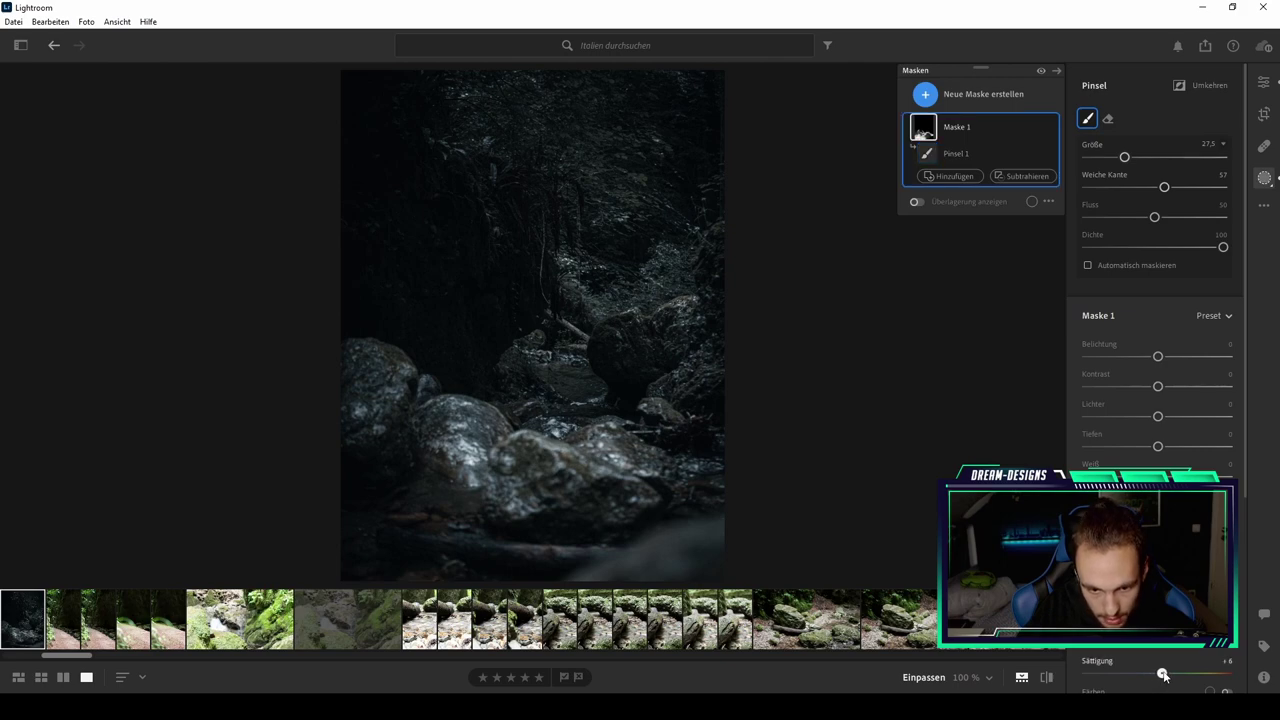
# Step: Raise Maske 1's saturation to +55 to bring out warm tones in the rocks
pyautogui.moveTo(1158, 673)
pyautogui.mouseDown()
pyautogui.moveTo(1194, 672)
pyautogui.moveTo(1196, 660)
pyautogui.mouseUp()
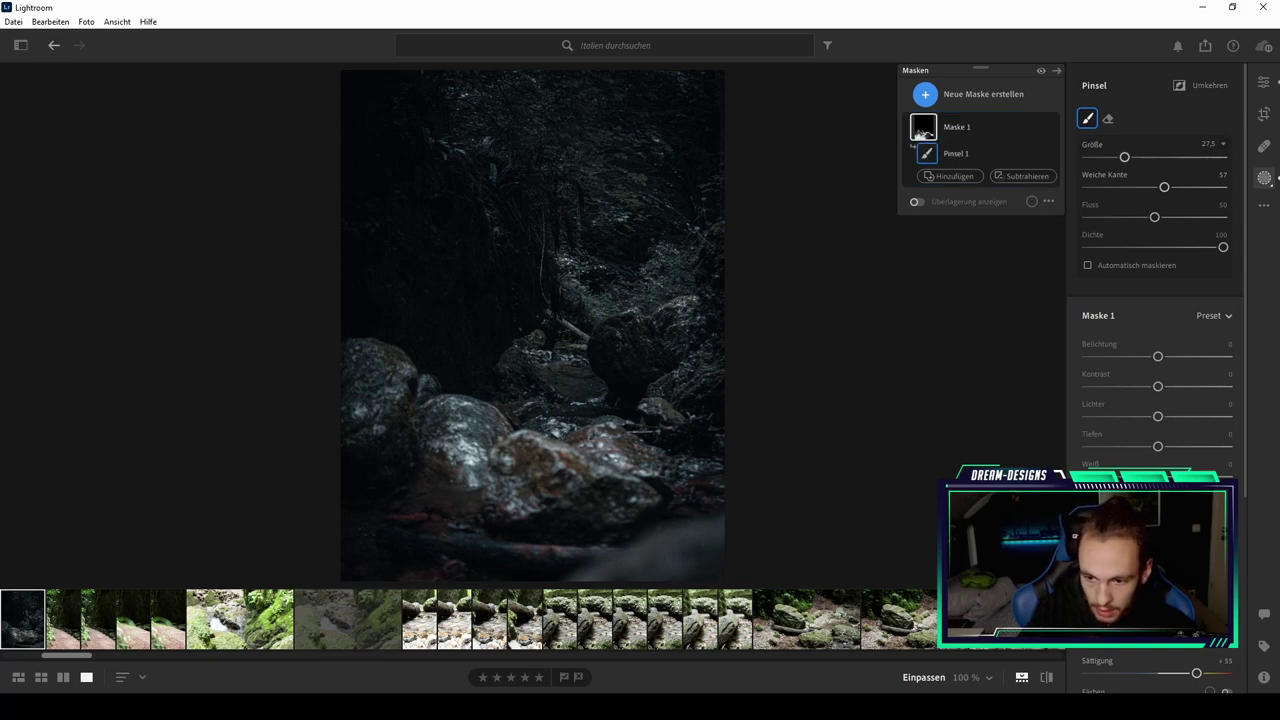
# Step: In the whole-photo Light panel, set Lichter to -17 and Weiß to -34
pyautogui.click(1263, 82)
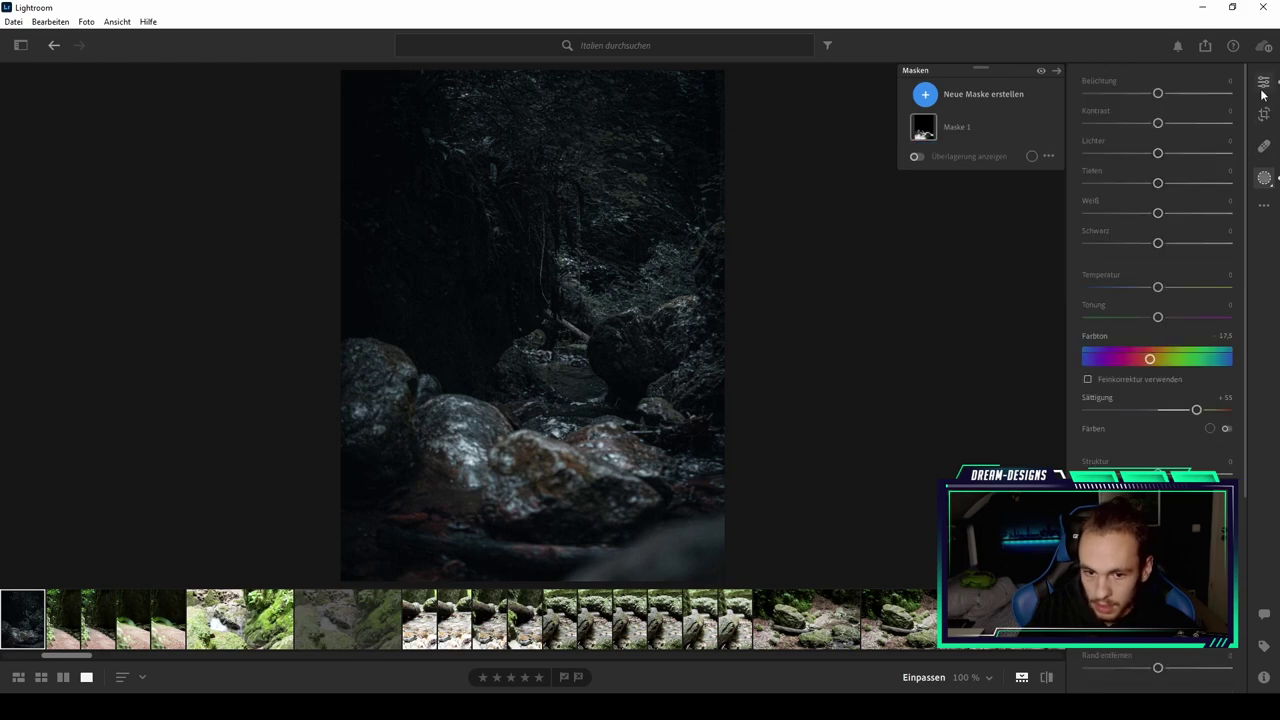
pyautogui.scroll(-3, 1150, 400)
pyautogui.scroll(3, 1105, 453)
pyautogui.scroll(3, 1105, 453)
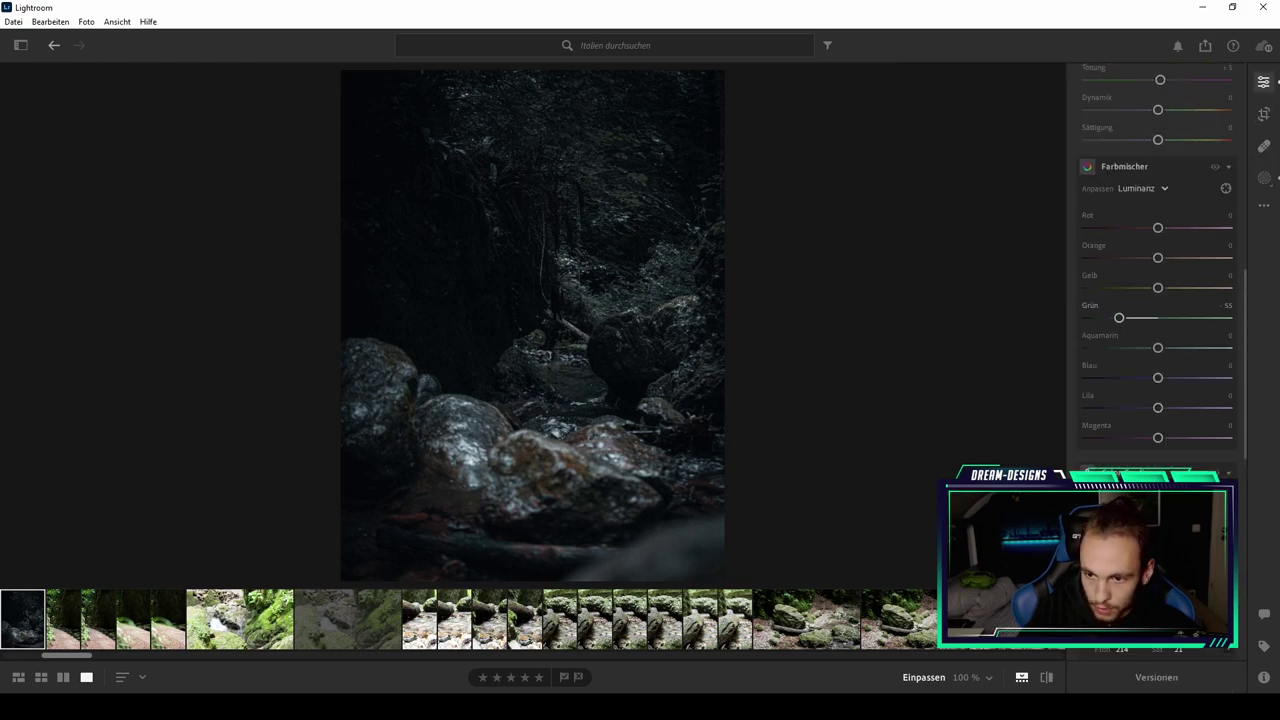
pyautogui.scroll(3, 1105, 453)
pyautogui.scroll(3, 1089, 445)
pyautogui.scroll(3, 1097, 388)
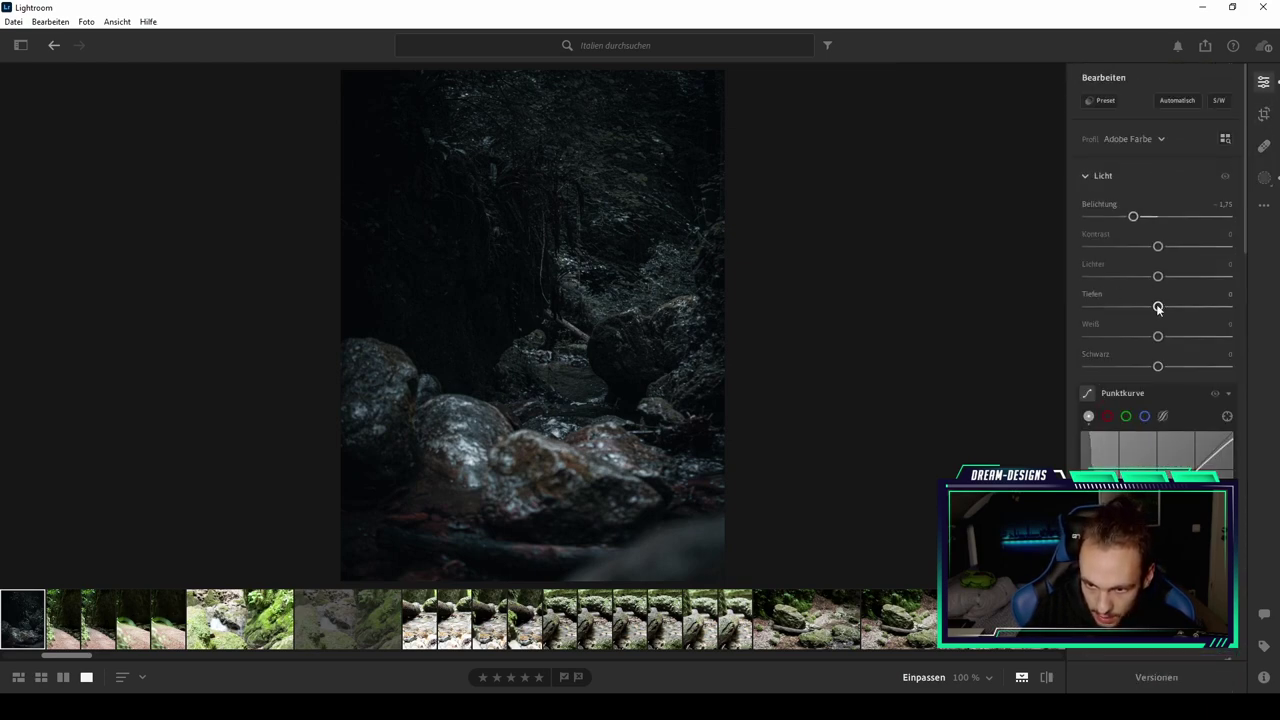
pyautogui.moveTo(1157, 277); pyautogui.dragTo(1140, 282)
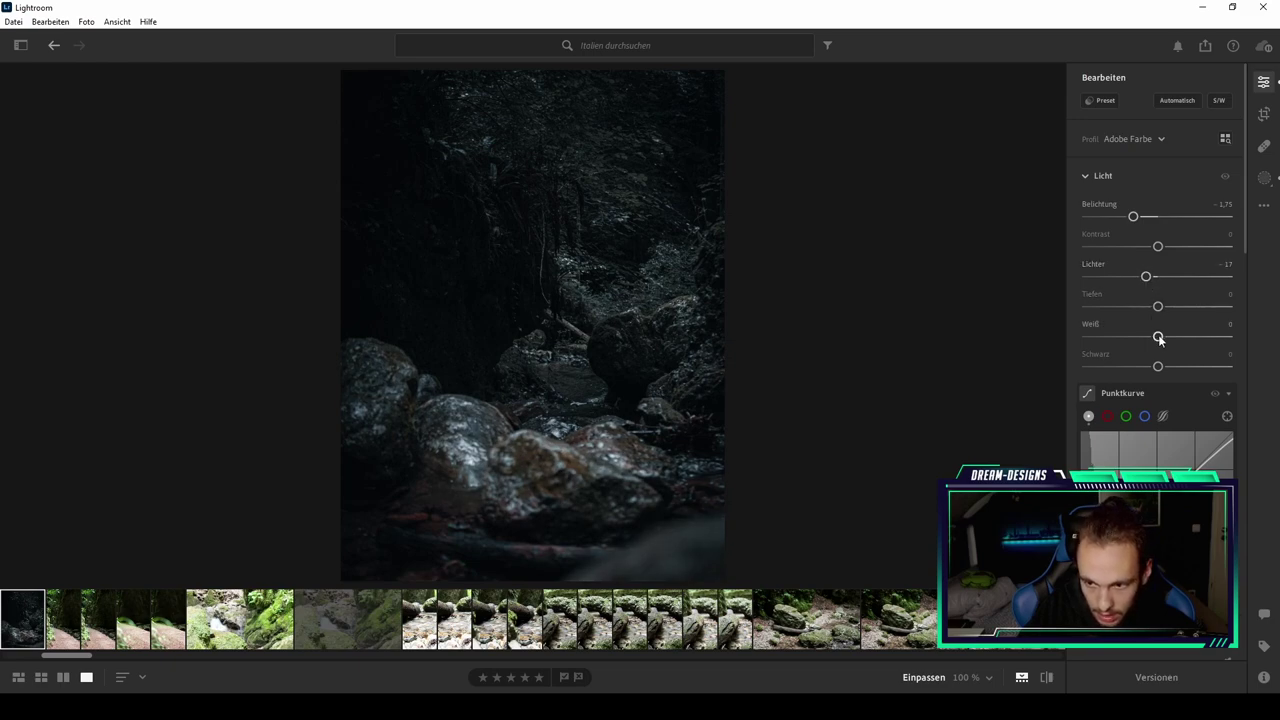
pyautogui.moveTo(1157, 336); pyautogui.dragTo(1142, 338)
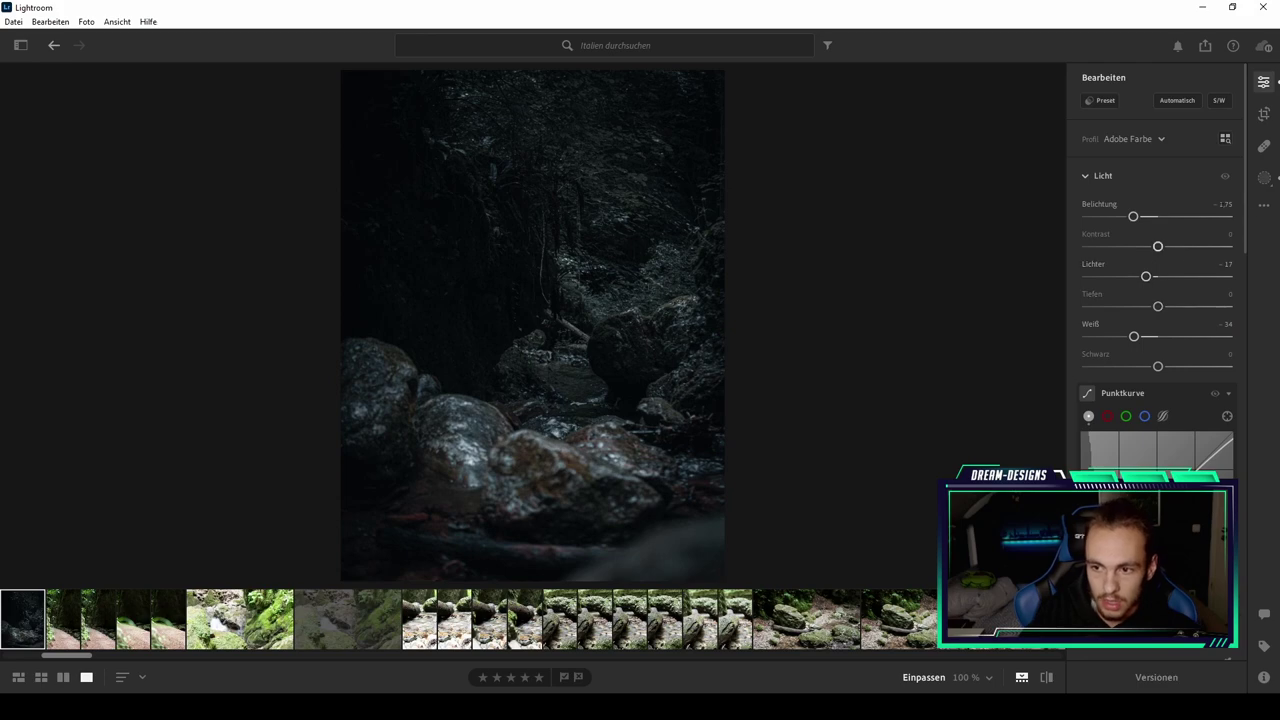
# Step: Check the mask adjustments, then bring up the saved Versions list
pyautogui.click(1264, 178)
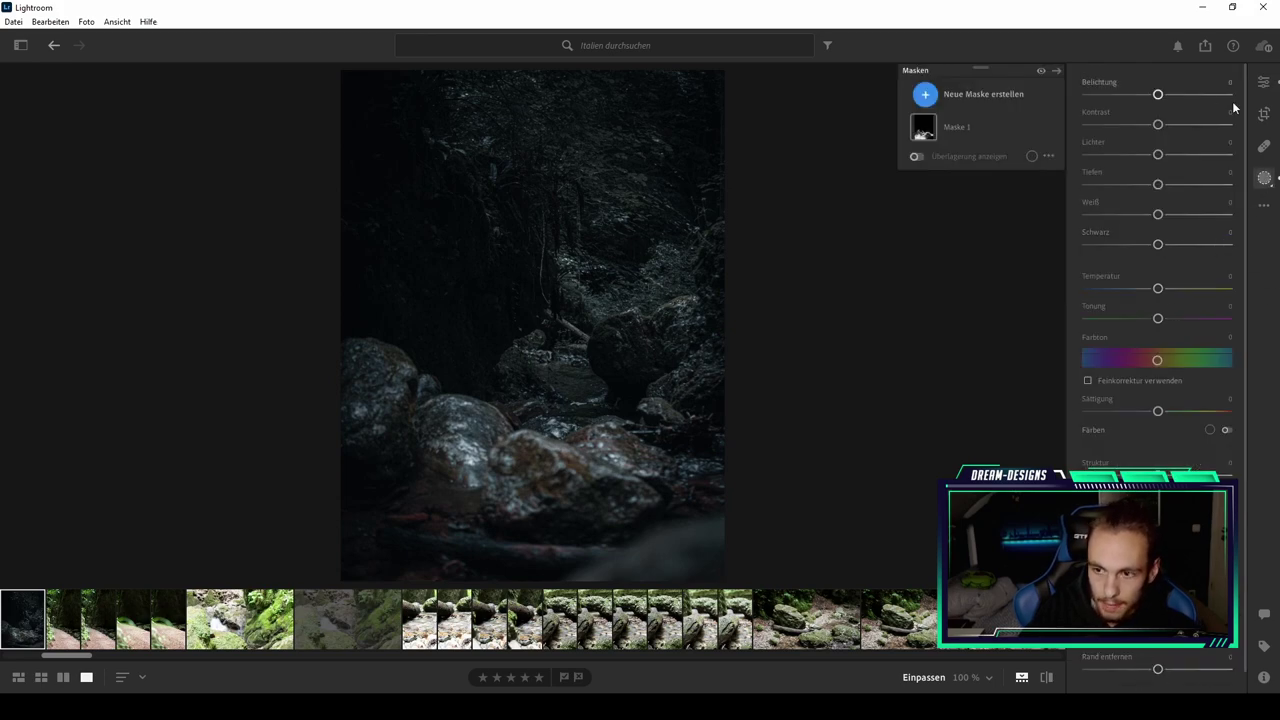
pyautogui.click(1264, 81)
pyautogui.hotkey('shift', 'v')
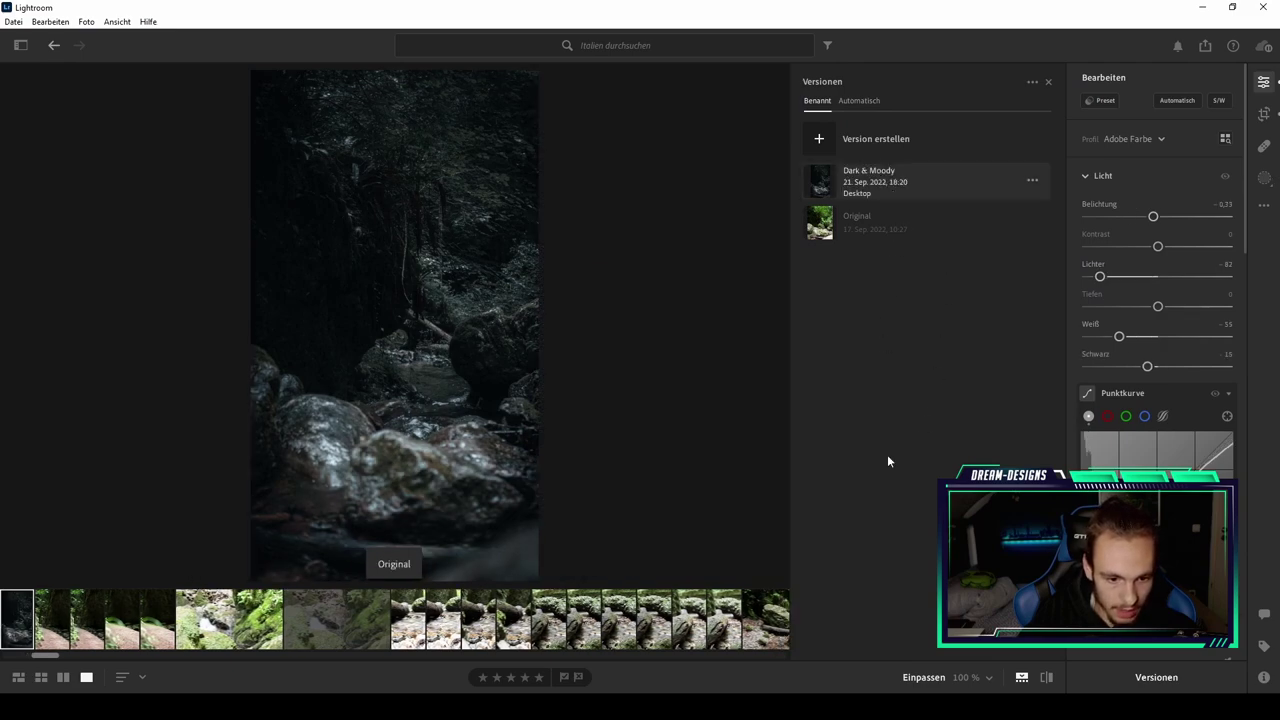
# Step: Preview the Dark & Moody version, then reopen Maske 1's Farbton settings showing hue -17.5
pyautogui.click(885, 180)
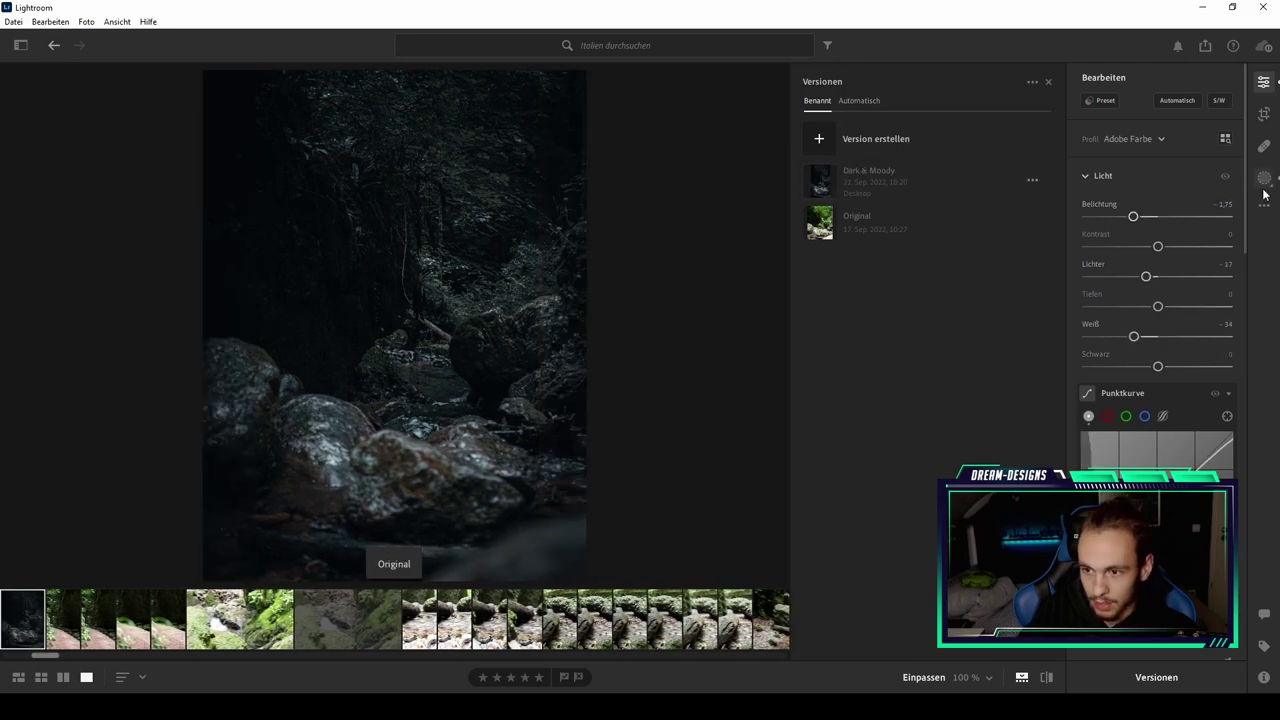
pyautogui.press('m')
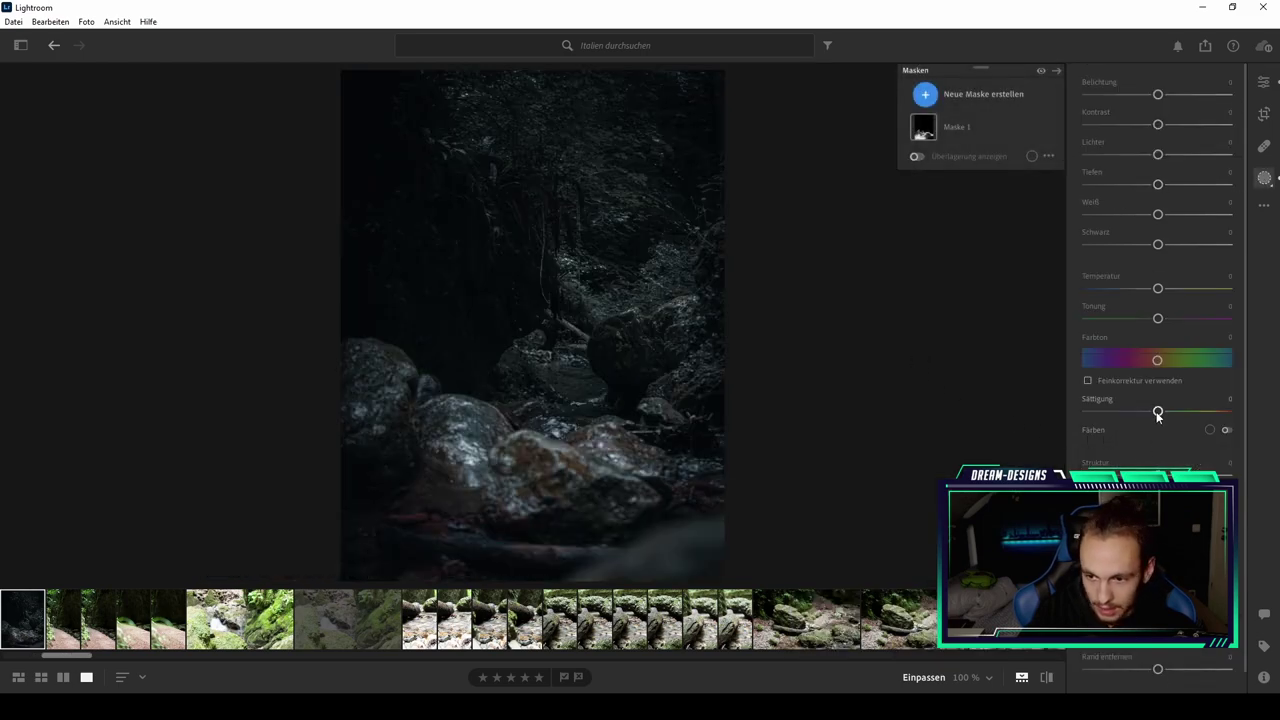
pyautogui.click(957, 127)
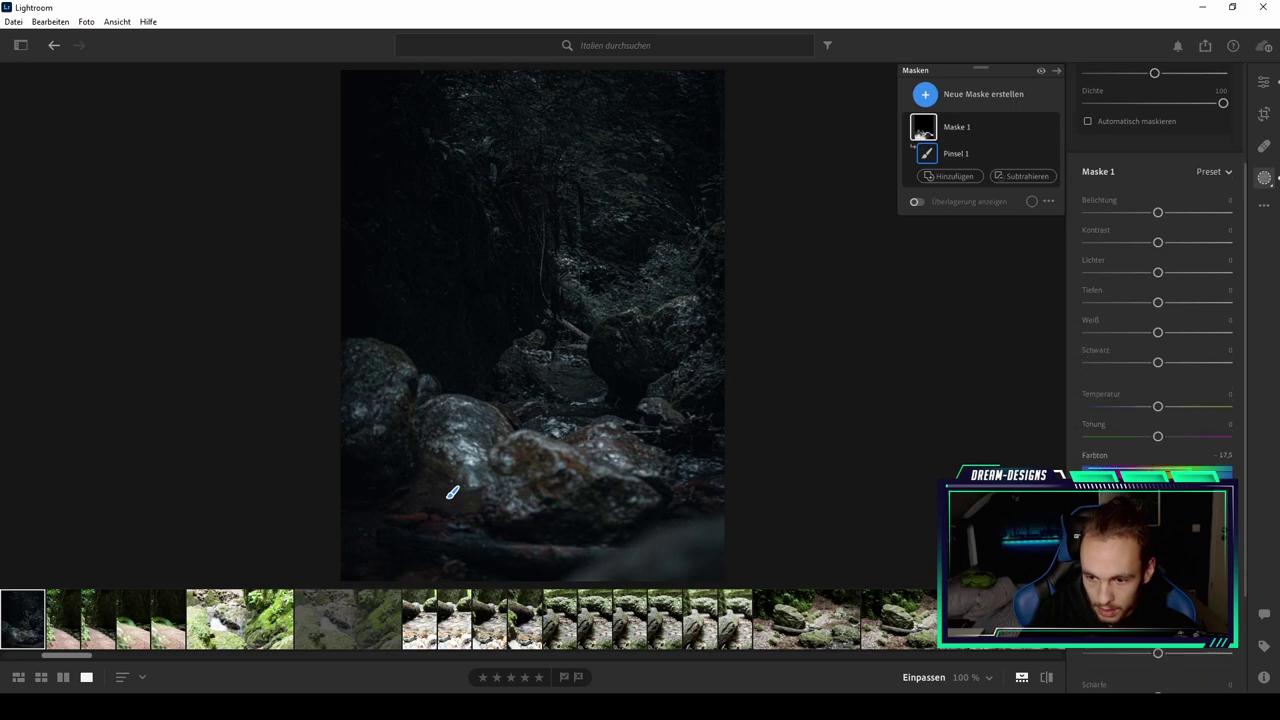
pyautogui.click(957, 127)
pyautogui.scroll(-2, 1151, 408)
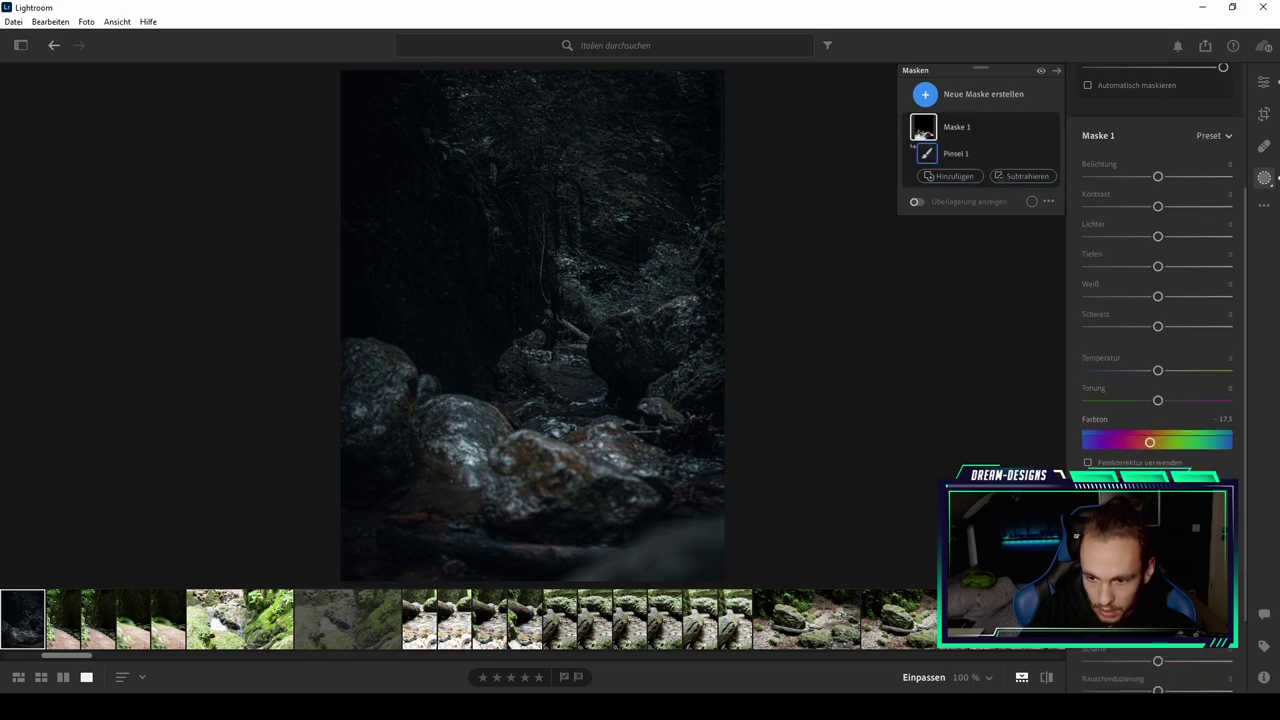